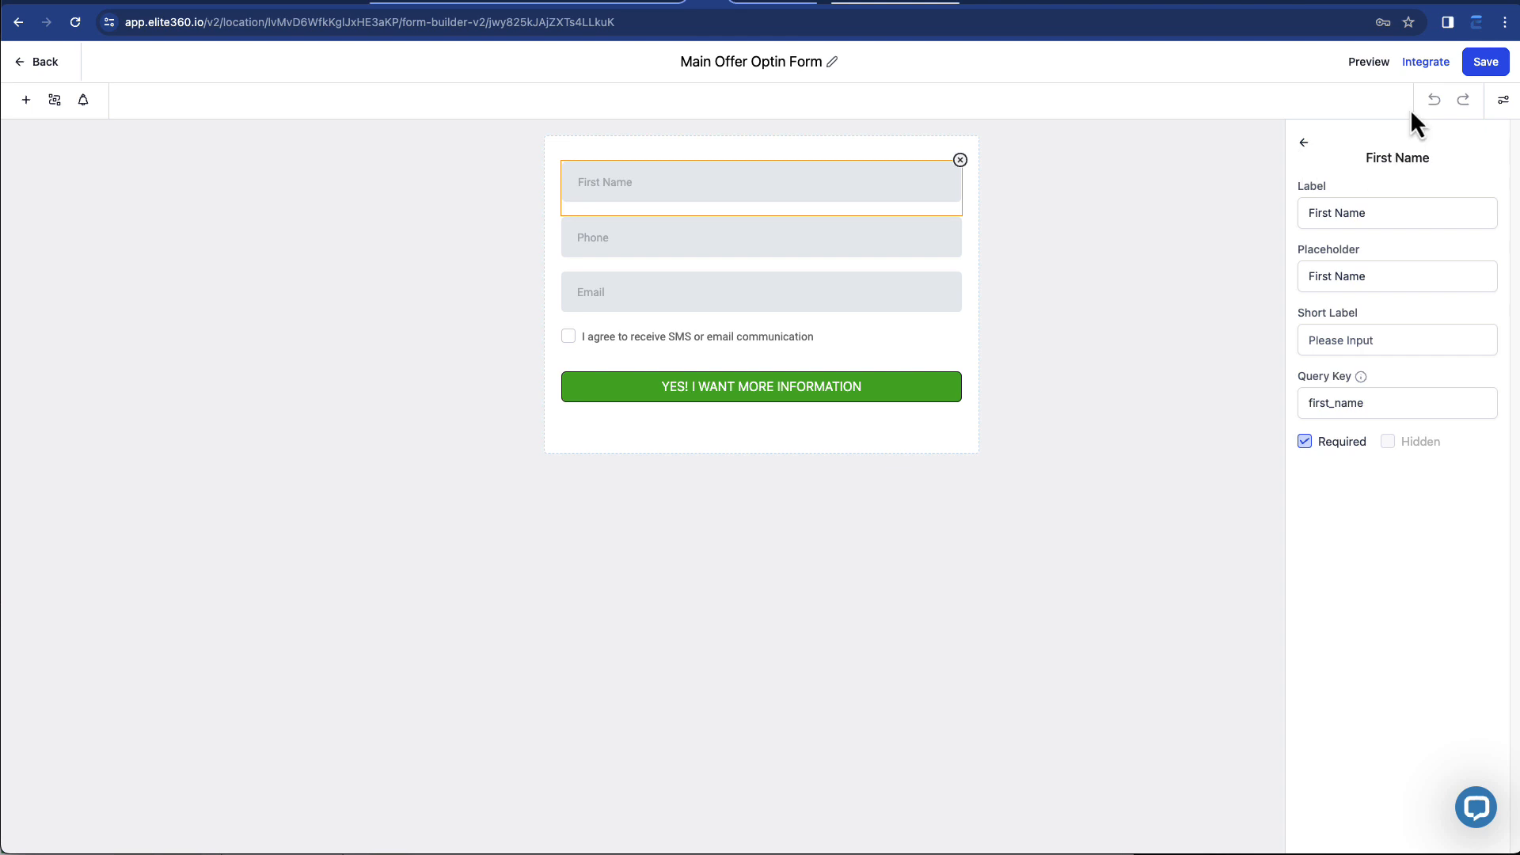
Step: Review the layout, form and field style settings of the Main Offer Optin Form
{"action": "left_click", "coordinate": [1504, 102]}
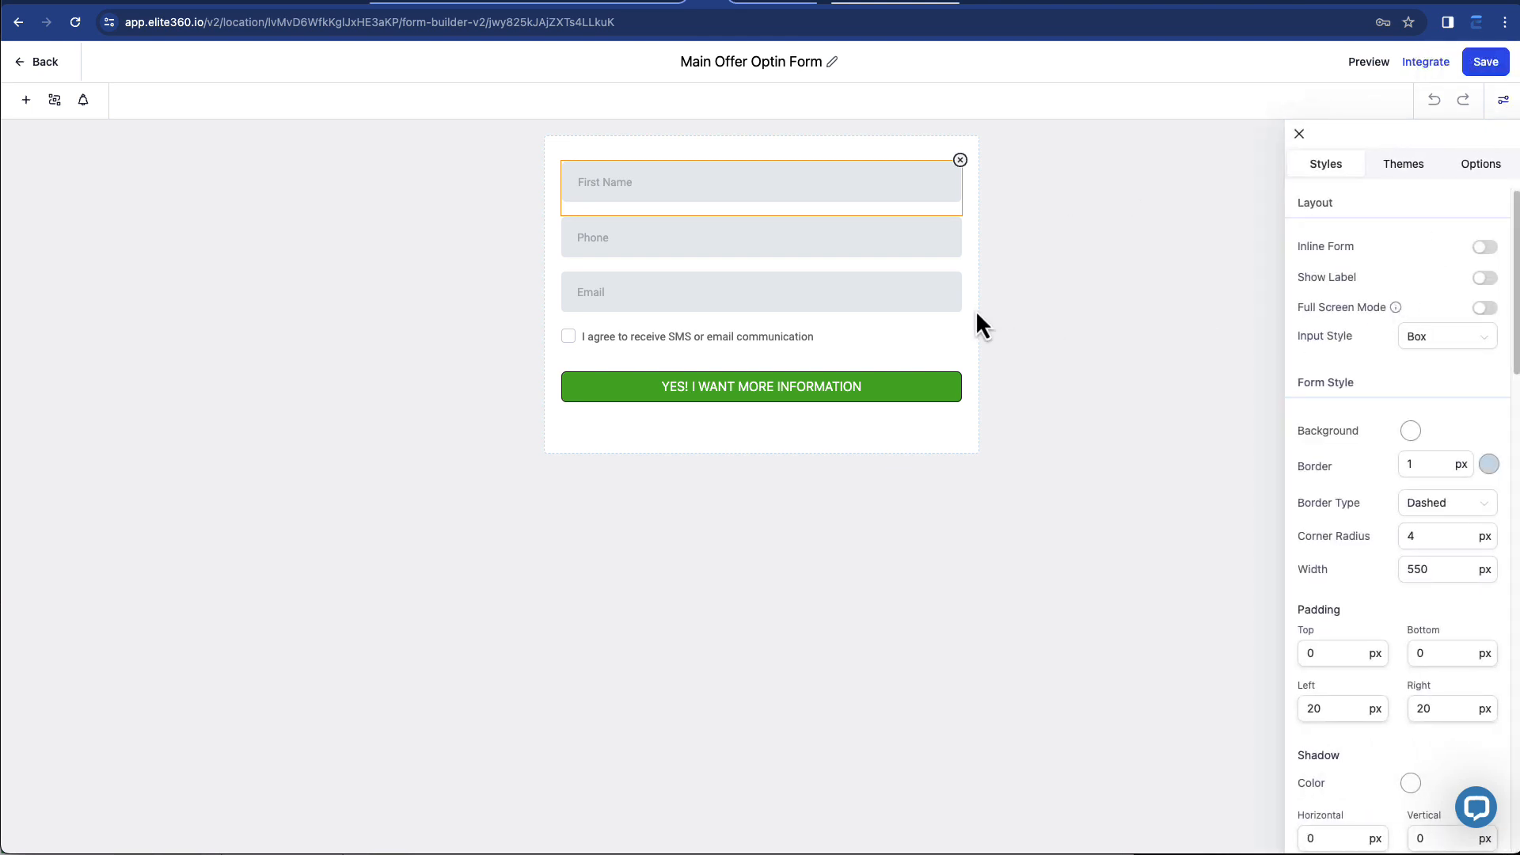
{"action": "scroll", "coordinate": [1397, 332], "scroll_direction": "down", "scroll_amount": 8}
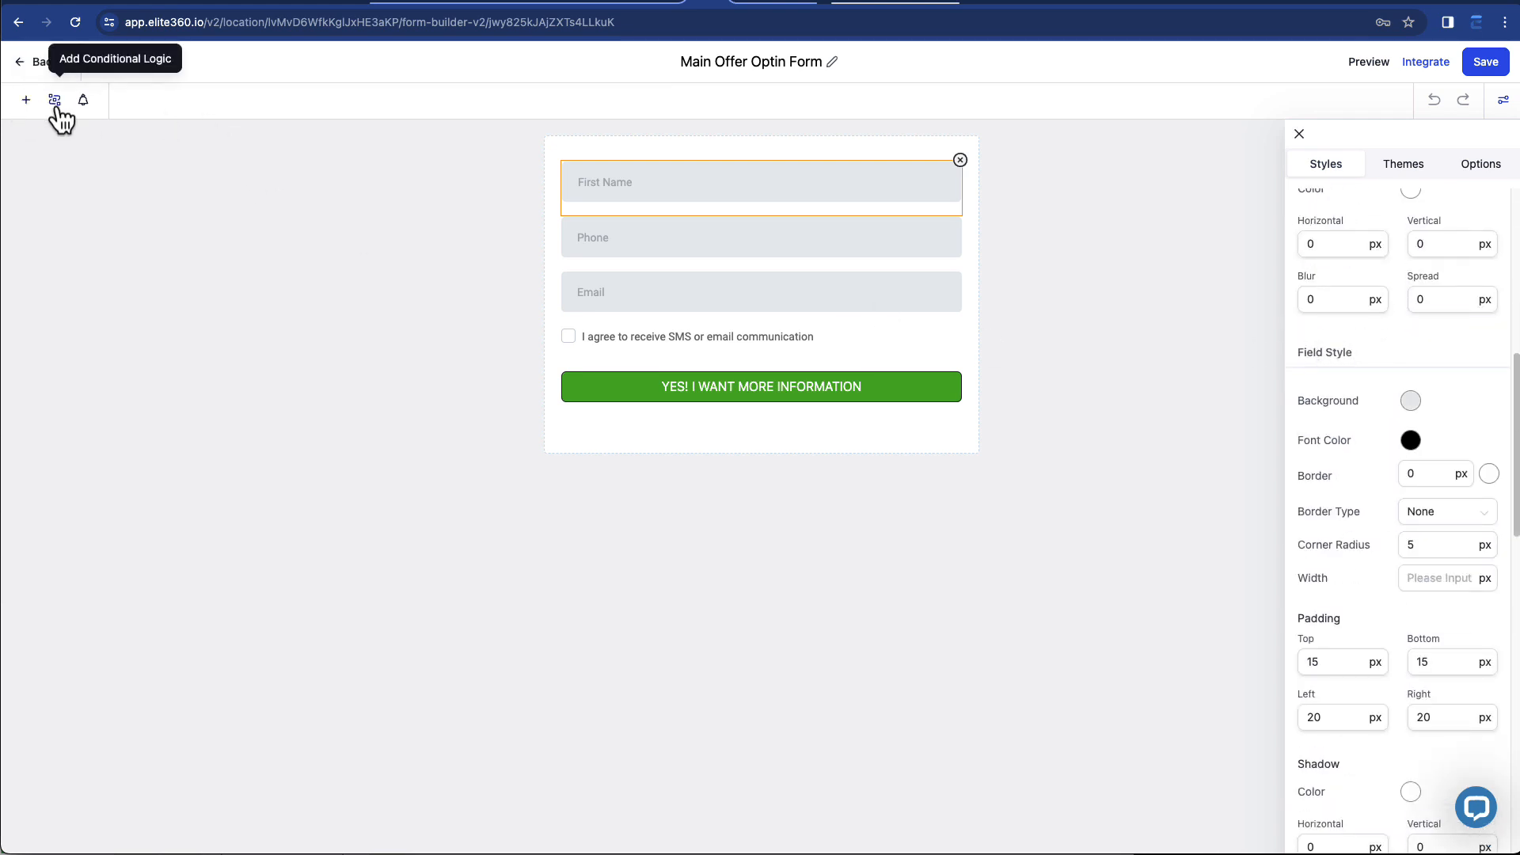
Step: Add a Captcha element between the Email field and the SMS consent checkbox
{"action": "left_click", "coordinate": [27, 101]}
{"action": "scroll", "coordinate": [198, 374], "scroll_direction": "down", "scroll_amount": 5}
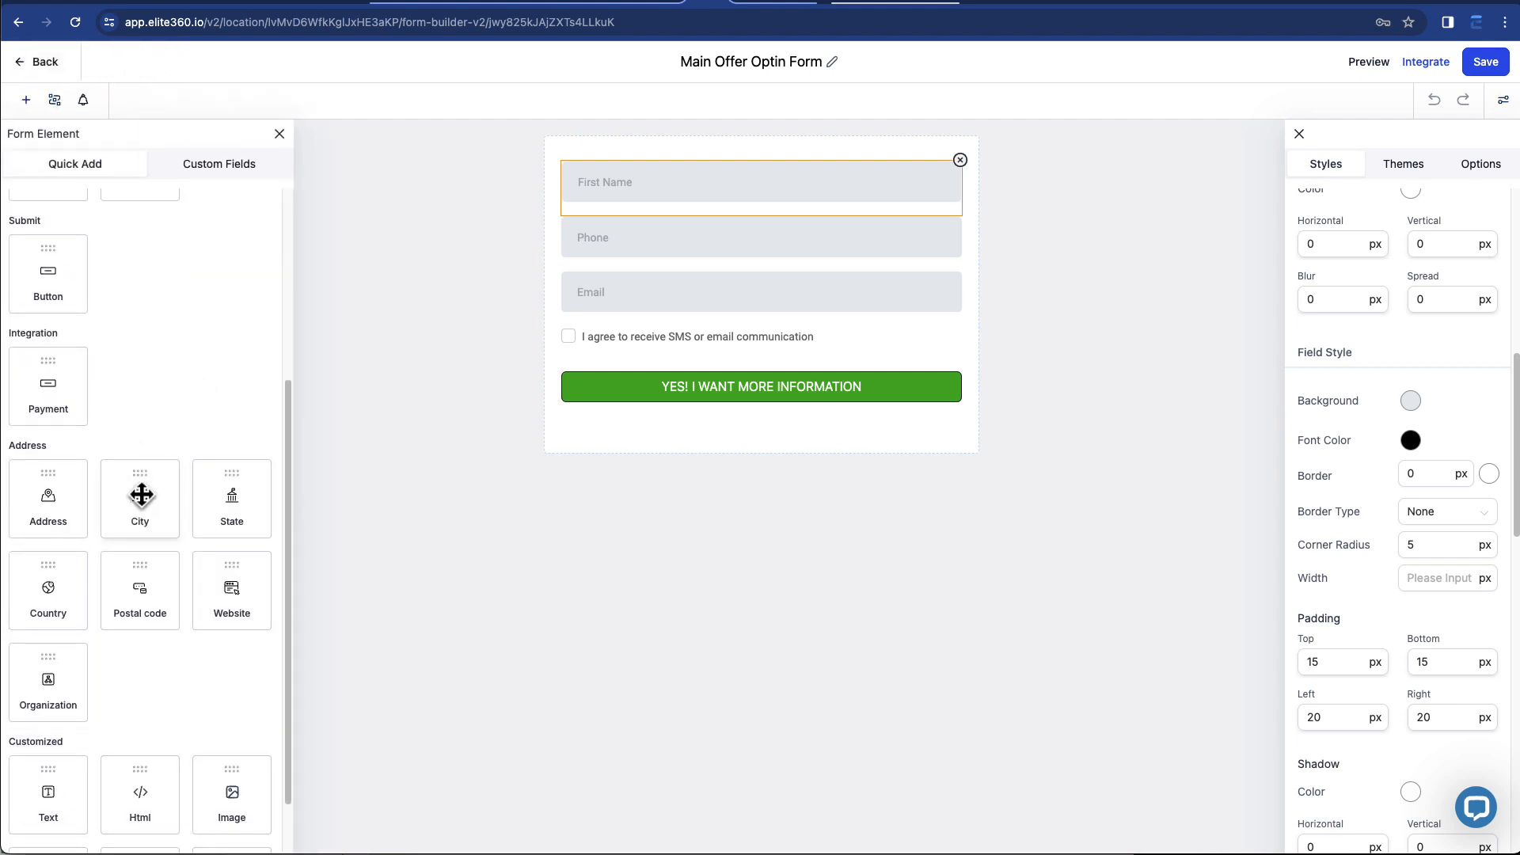
{"action": "scroll", "coordinate": [141, 494], "scroll_direction": "down", "scroll_amount": 2}
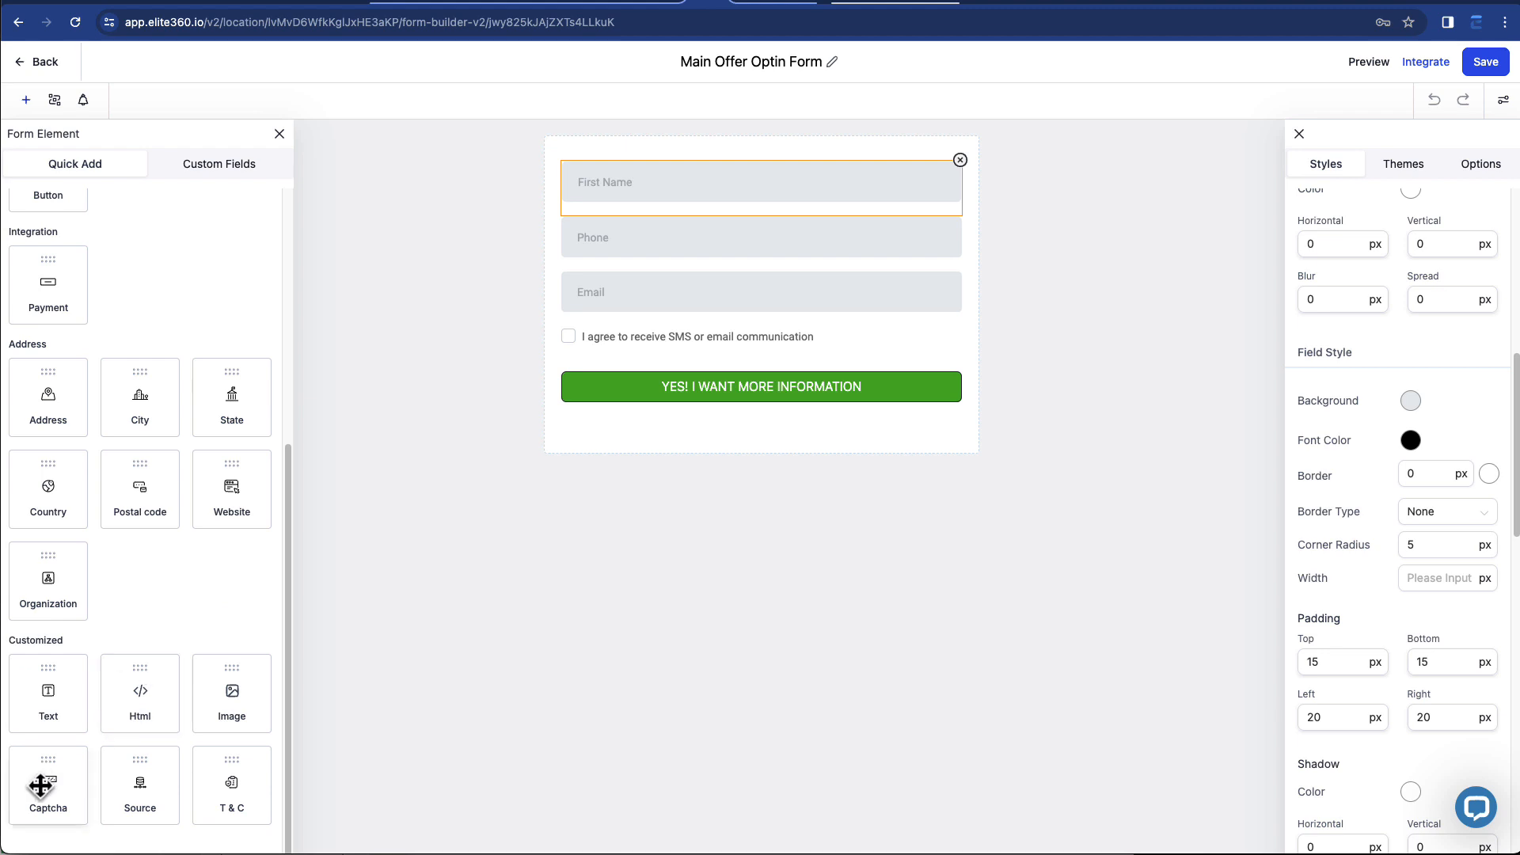
{"action": "left_click_drag", "start_coordinate": [41, 787], "coordinate": [696, 362]}
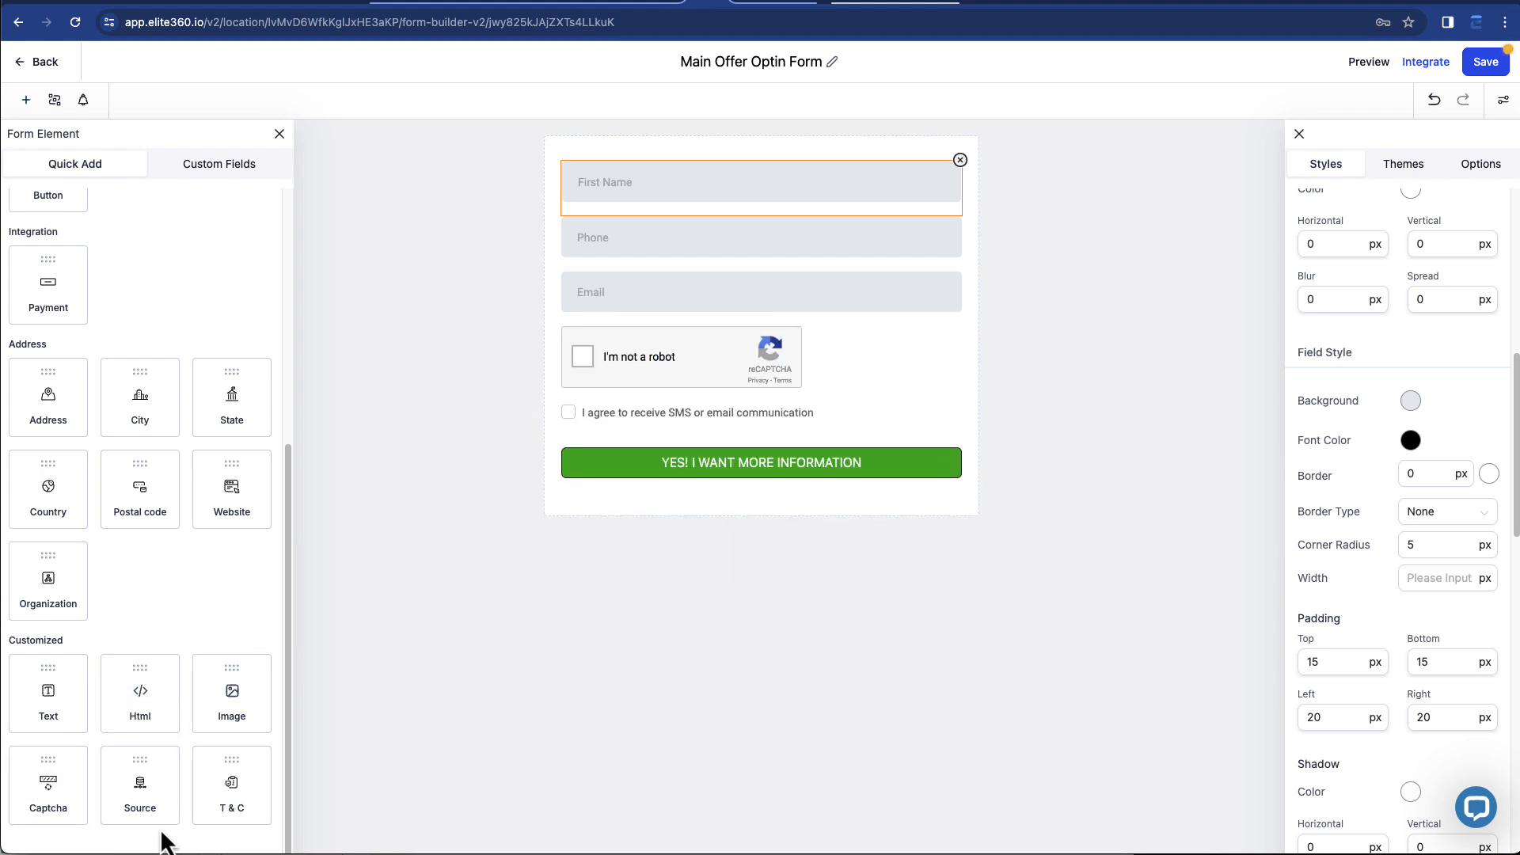
Step: Try adding T & C and Source elements above the form's button, and remove the Source element again
{"action": "left_click_drag", "start_coordinate": [231, 784], "coordinate": [725, 506]}
{"action": "left_click_drag", "start_coordinate": [156, 810], "coordinate": [781, 448]}
{"action": "left_click", "coordinate": [636, 445]}
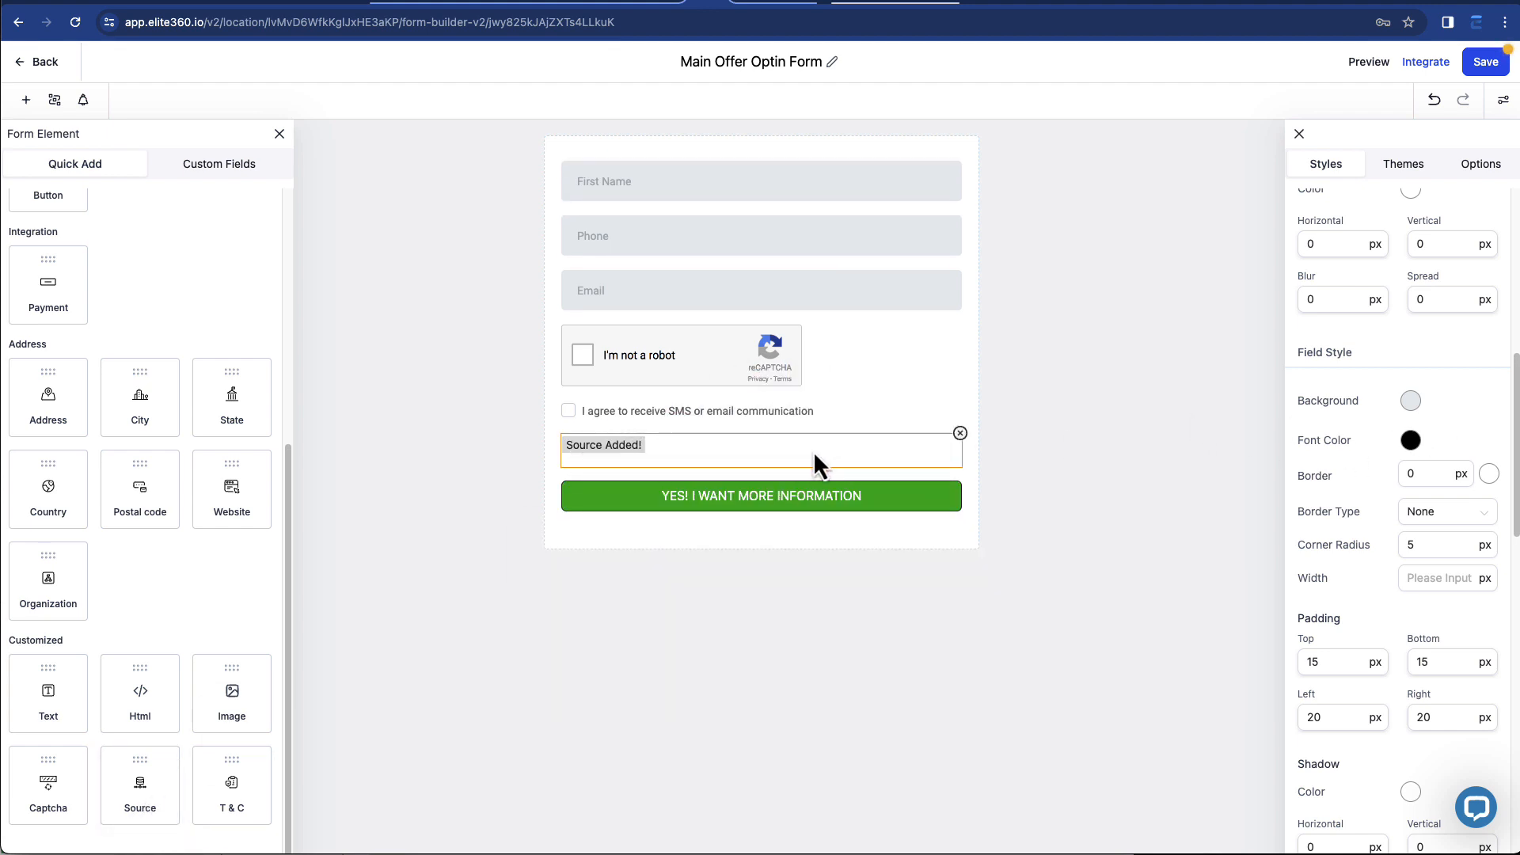
{"action": "left_click", "coordinate": [960, 434]}
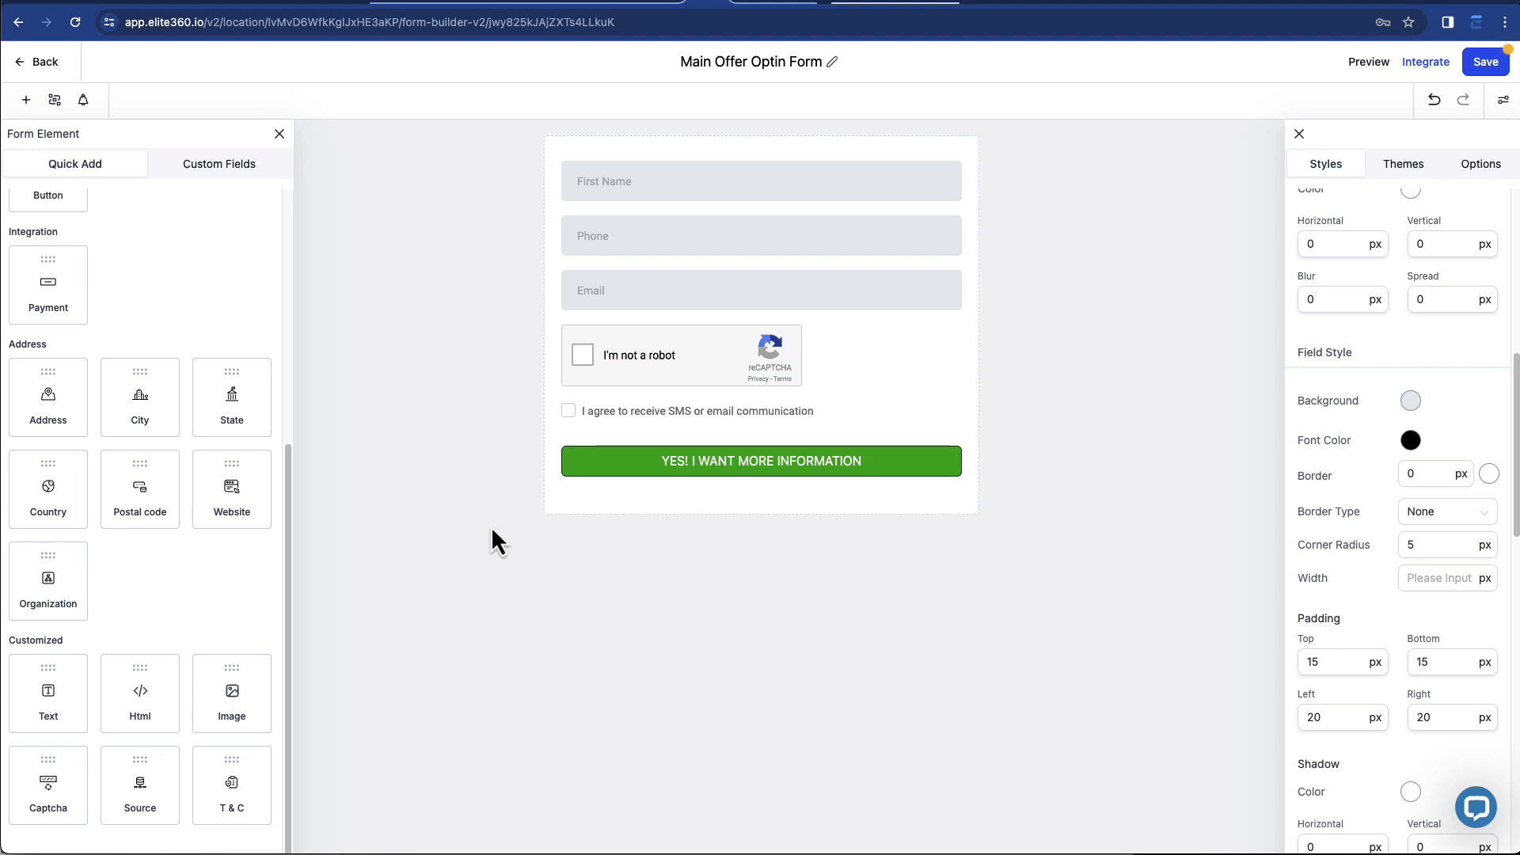
Step: Look through the quick-add elements and the list of custom fields available for the form
{"action": "scroll", "coordinate": [159, 485], "scroll_direction": "up", "scroll_amount": 5}
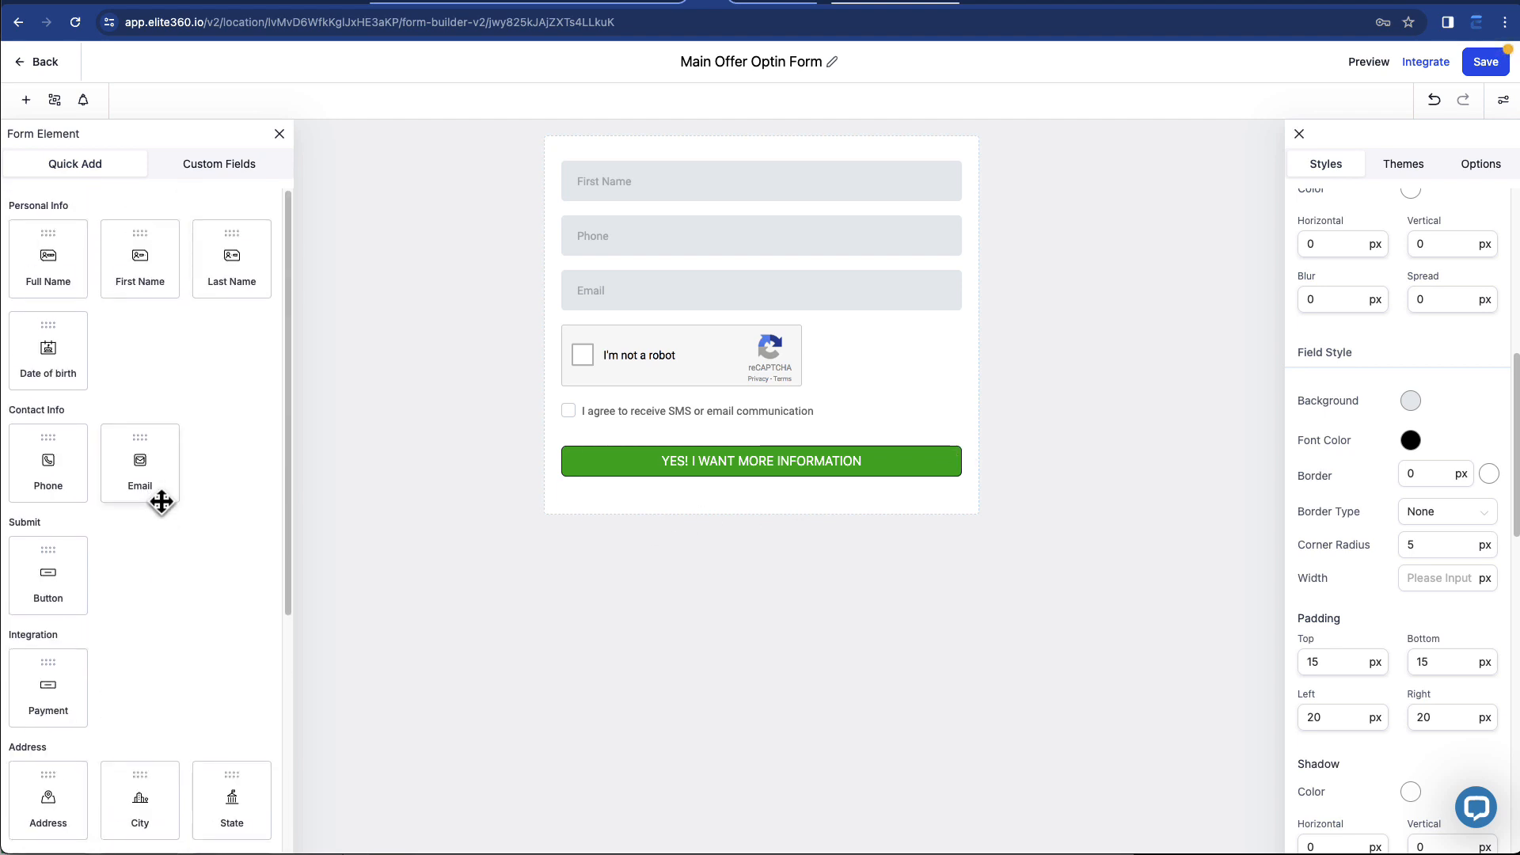
{"action": "left_click", "coordinate": [237, 168]}
{"action": "scroll", "coordinate": [173, 401], "scroll_direction": "down", "scroll_amount": 1}
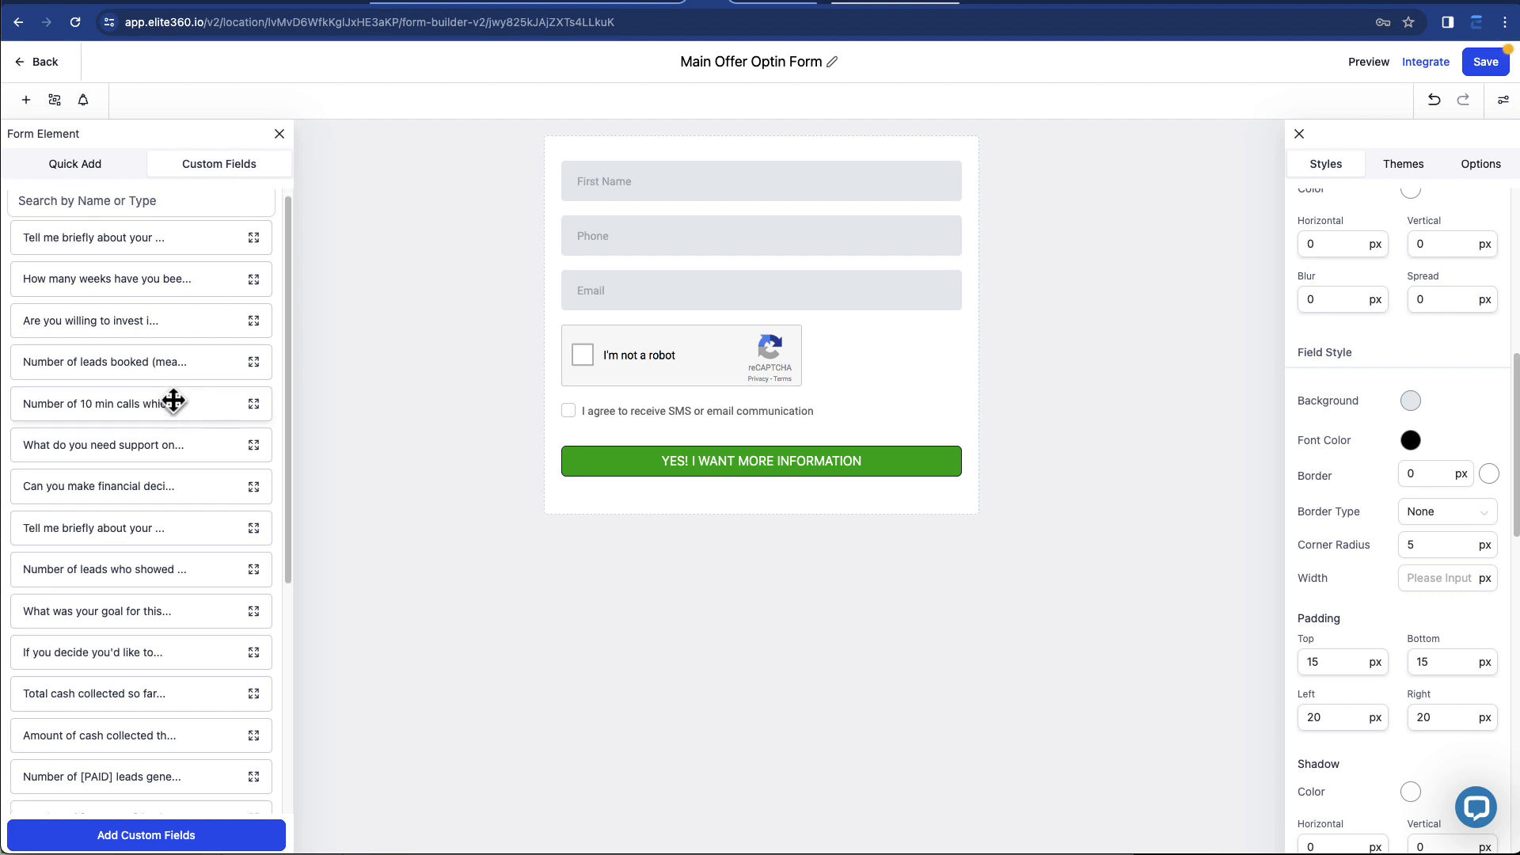
{"action": "scroll", "coordinate": [173, 400], "scroll_direction": "down", "scroll_amount": 5}
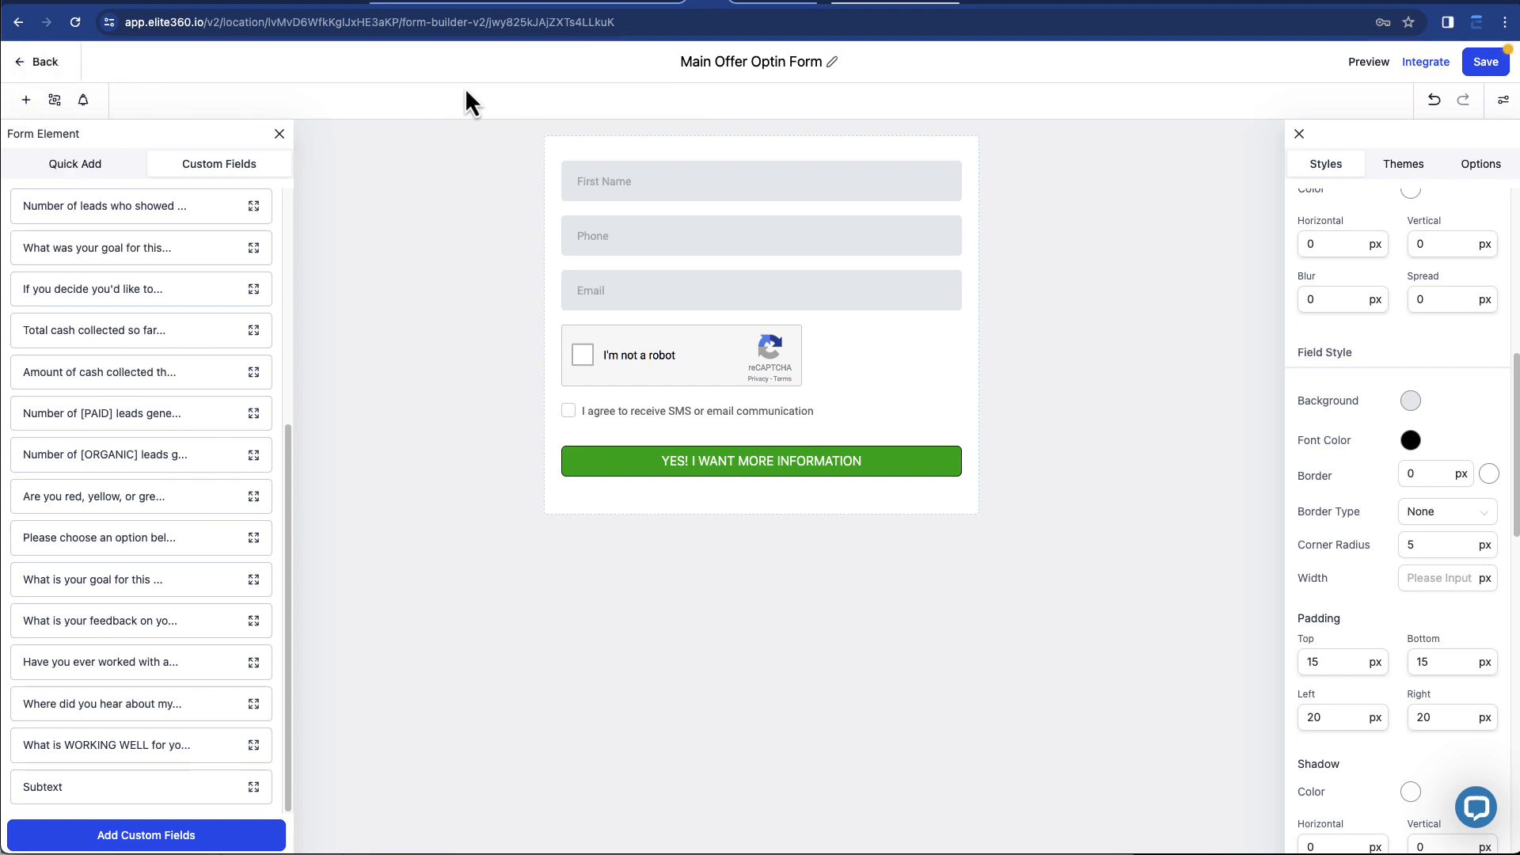
Step: Turn on Email Notification in the form's notification settings
{"action": "left_click", "coordinate": [85, 103]}
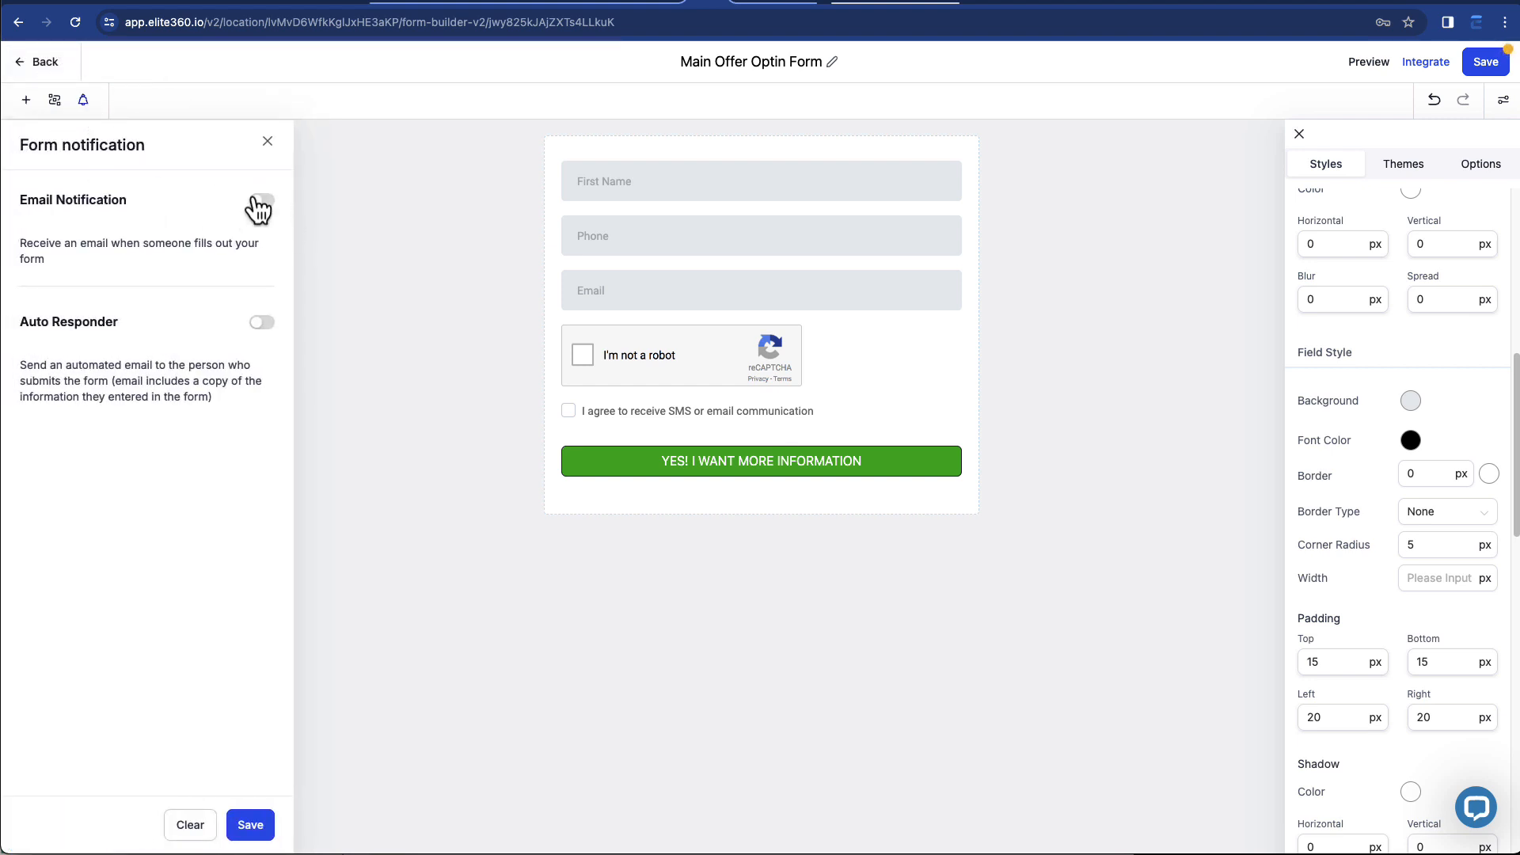
{"action": "left_click", "coordinate": [262, 201]}
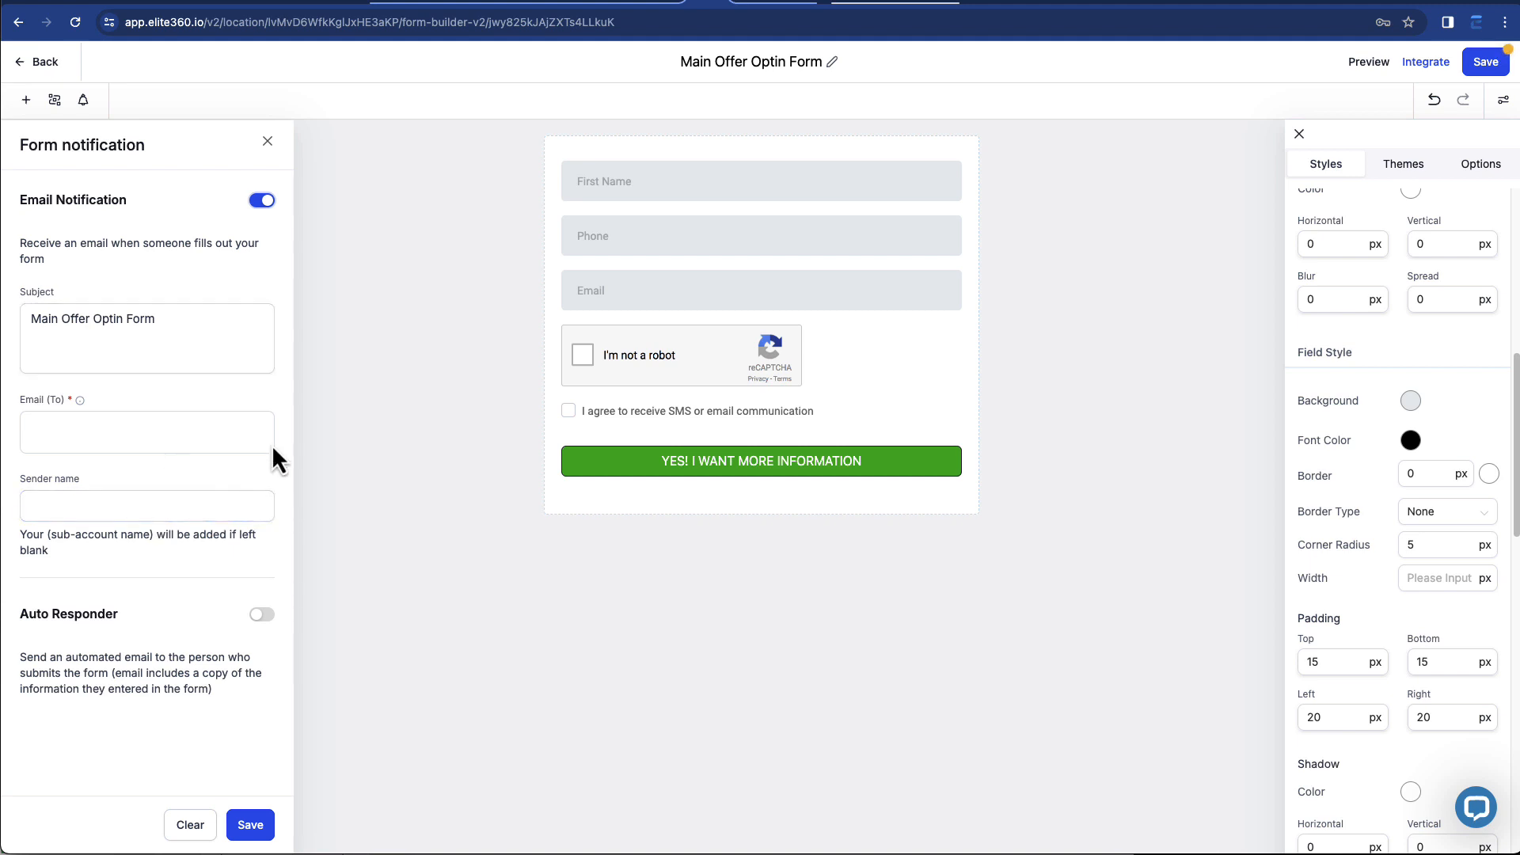
Step: Leave the form, discarding its unsaved changes, and start a new form from the template library
{"action": "left_click", "coordinate": [35, 77]}
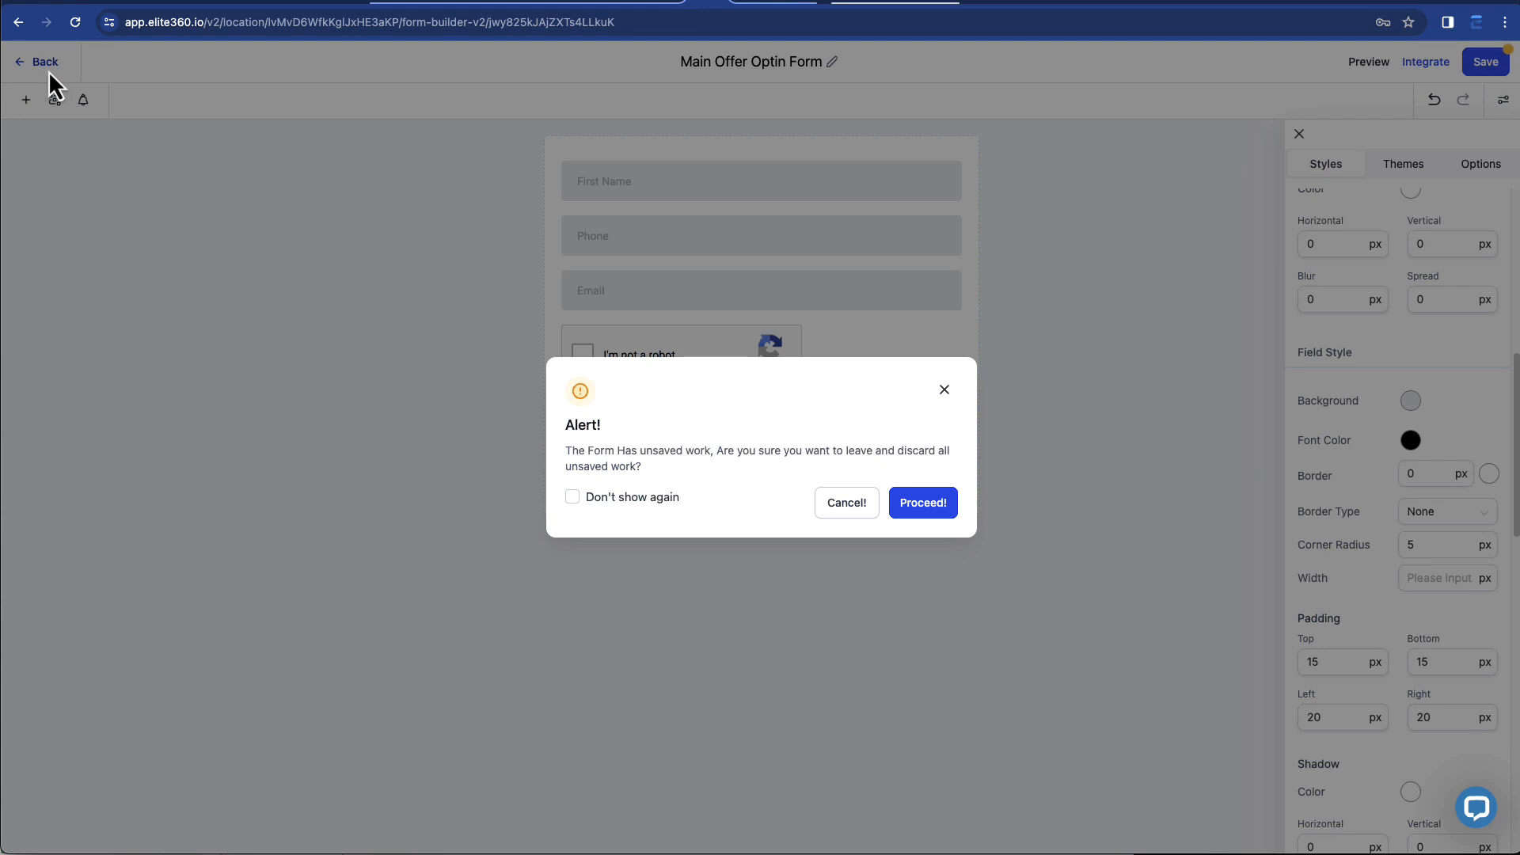
{"action": "left_click", "coordinate": [909, 505]}
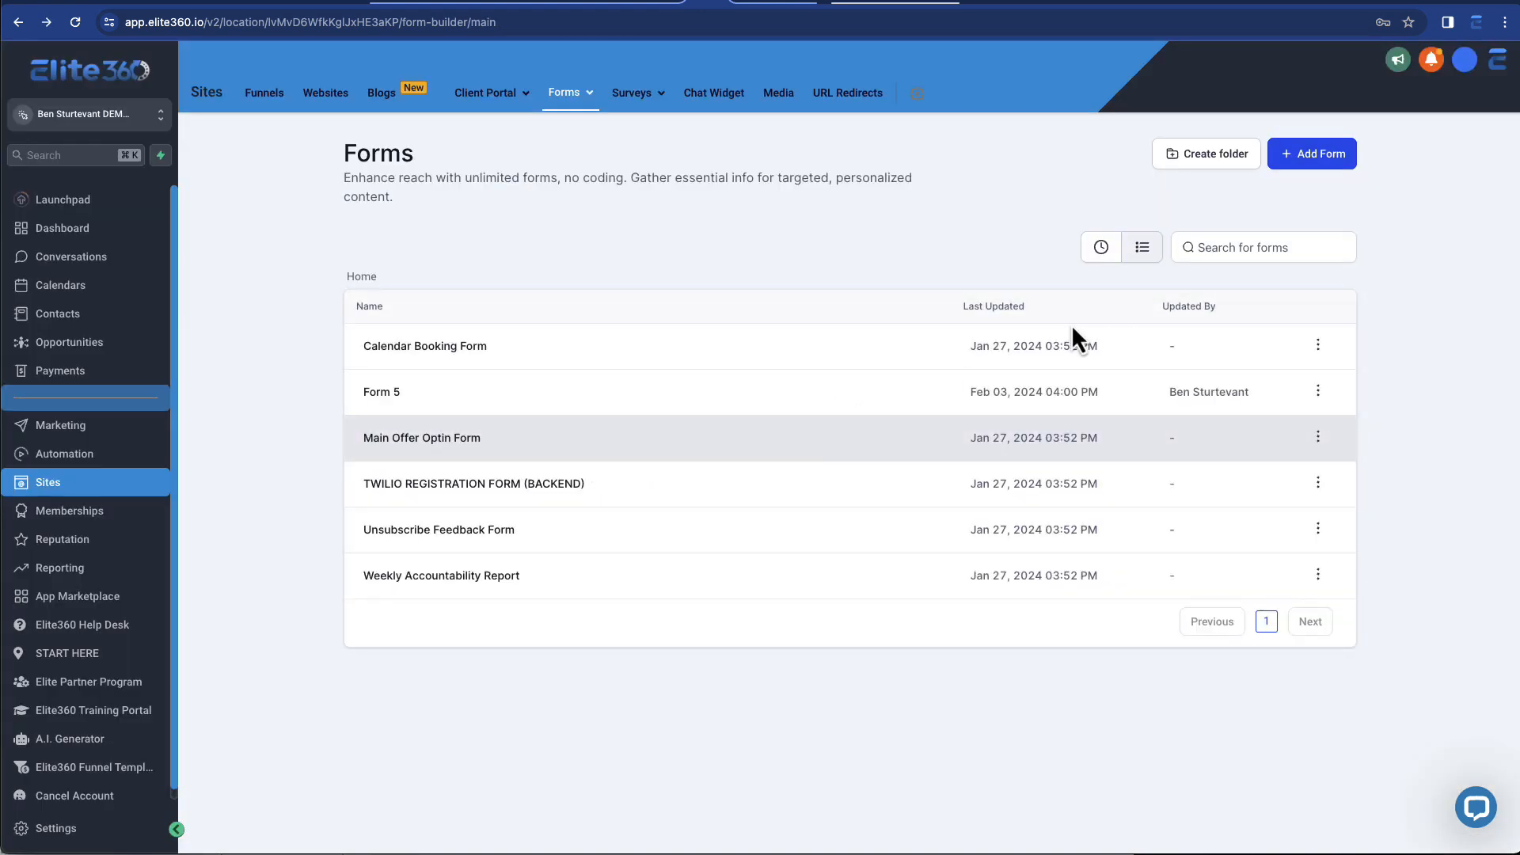
{"action": "left_click", "coordinate": [1318, 163]}
{"action": "left_click", "coordinate": [1352, 222]}
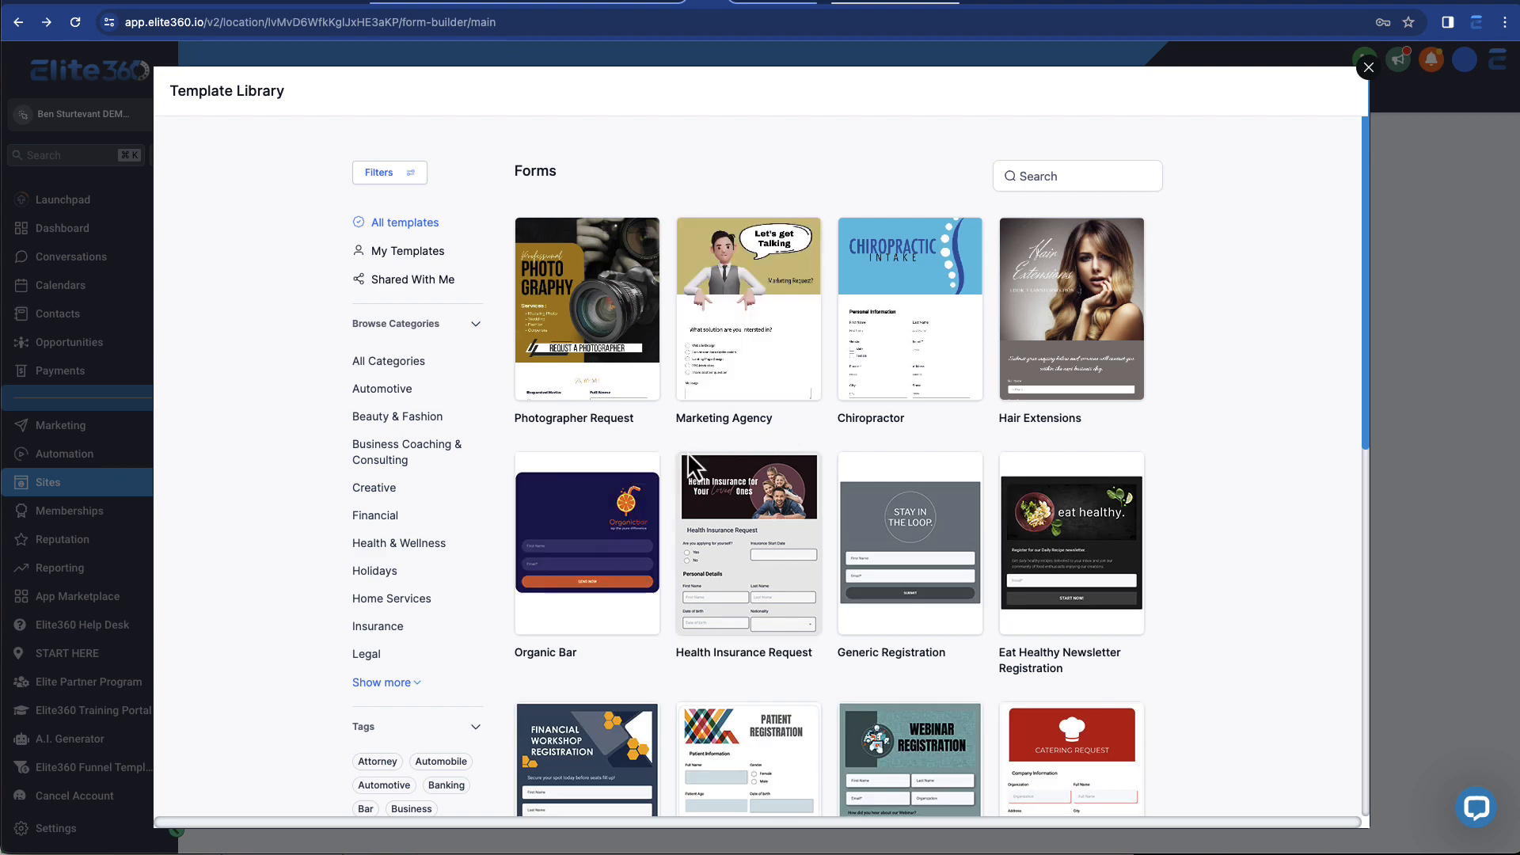
Step: Filter the templates by Business Coaching & Consulting and create a form from the Sponsorship Request template
{"action": "scroll", "coordinate": [691, 463], "scroll_direction": "down", "scroll_amount": 3}
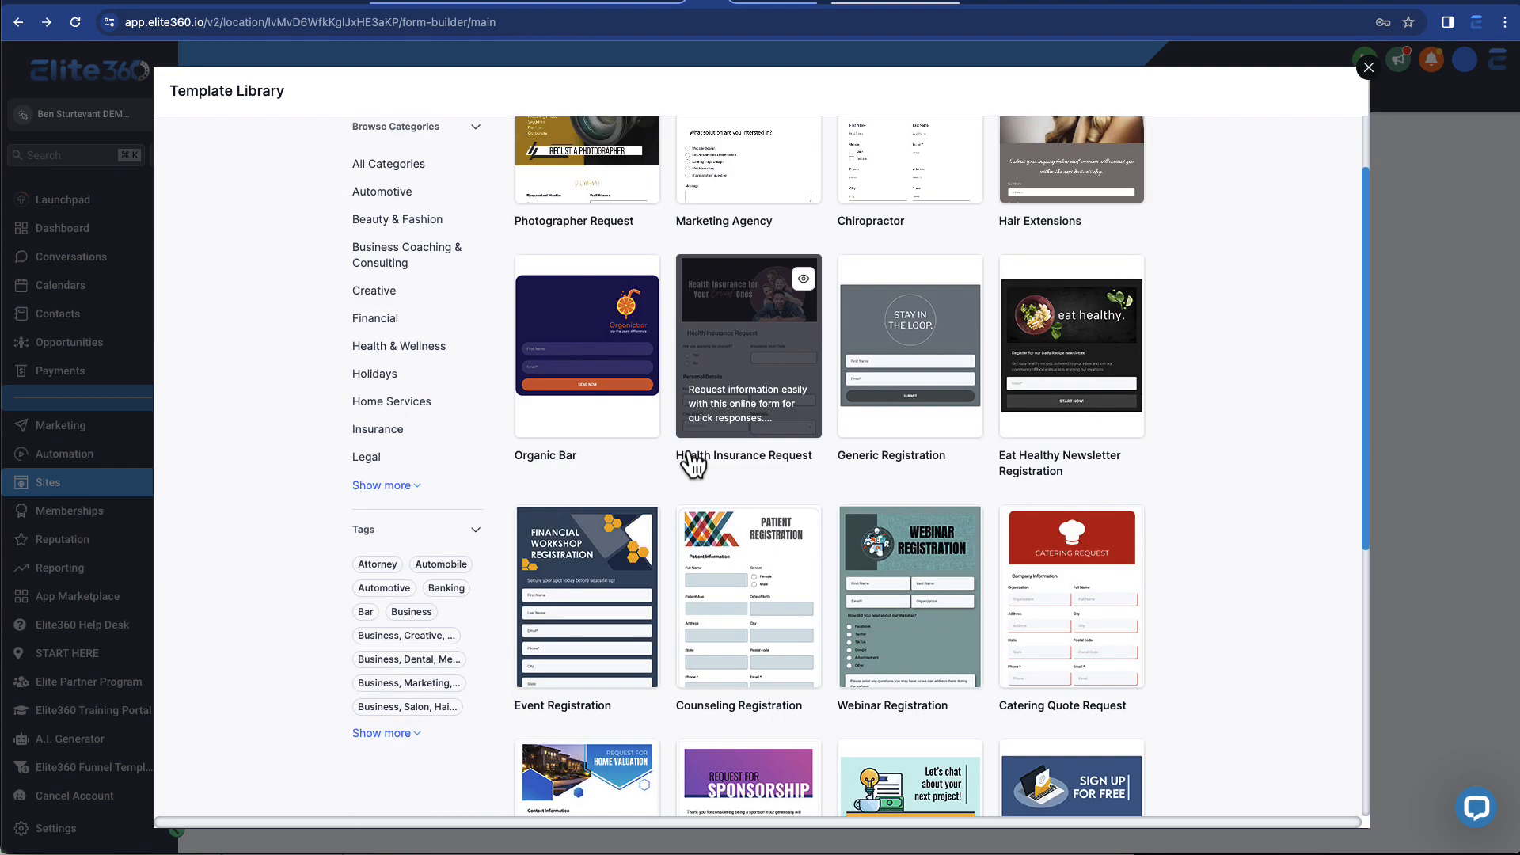
{"action": "left_click", "coordinate": [410, 269]}
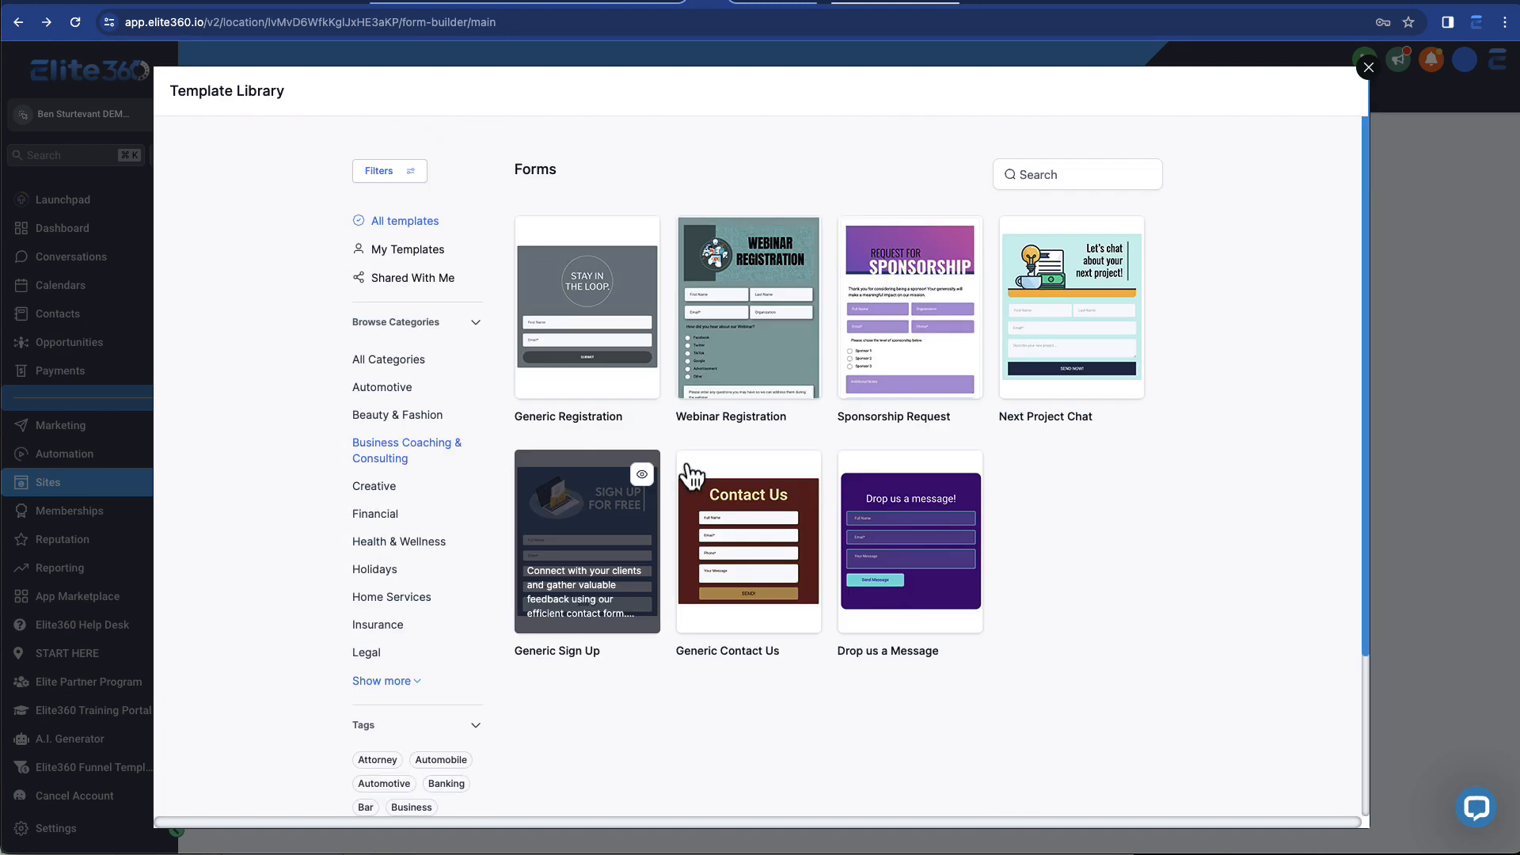
{"action": "left_click", "coordinate": [936, 277]}
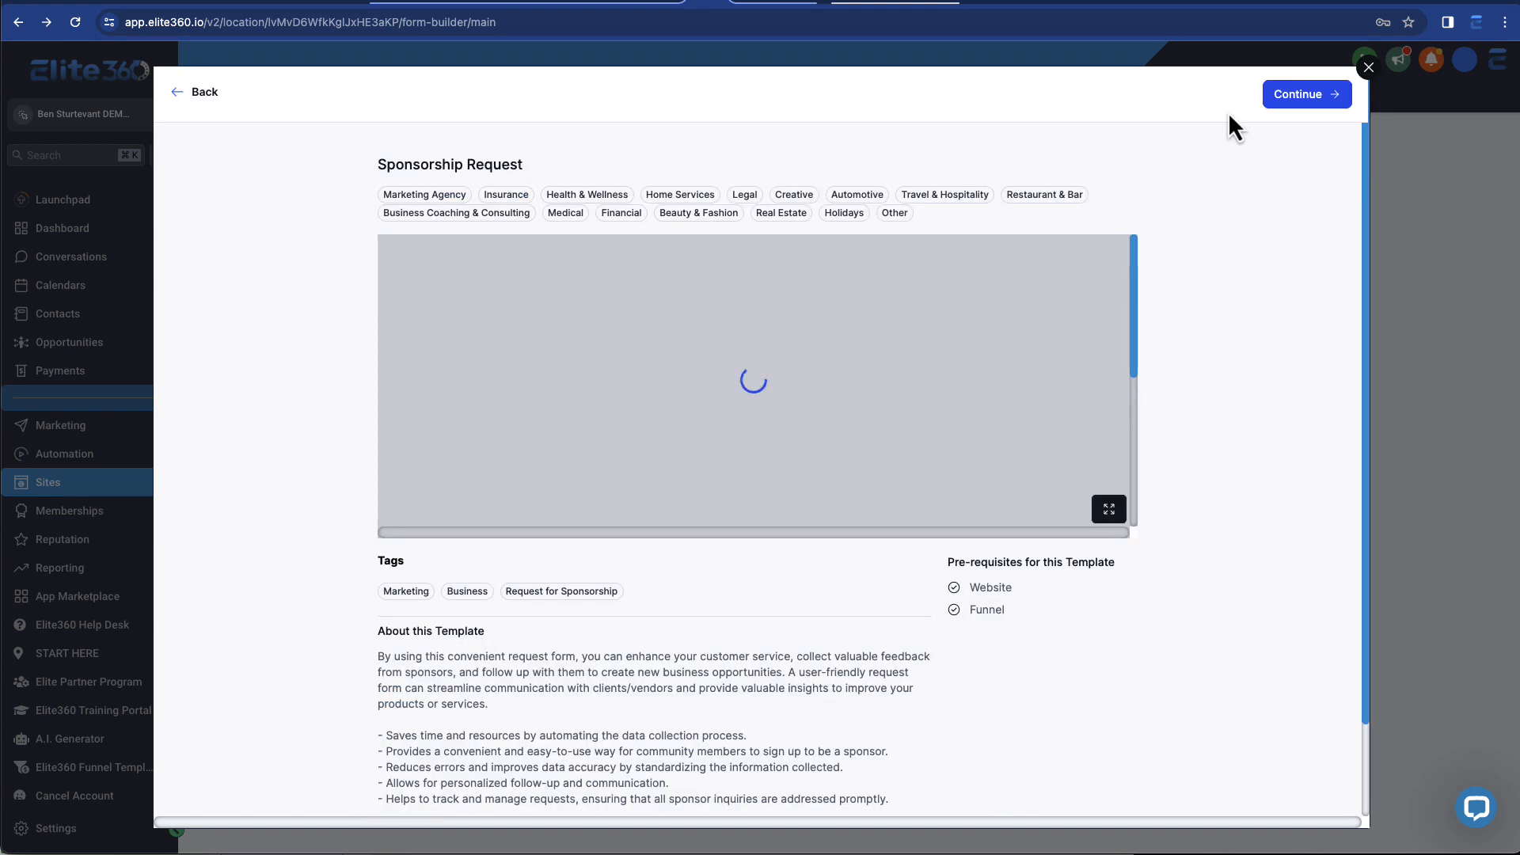
{"action": "left_click", "coordinate": [1306, 95]}
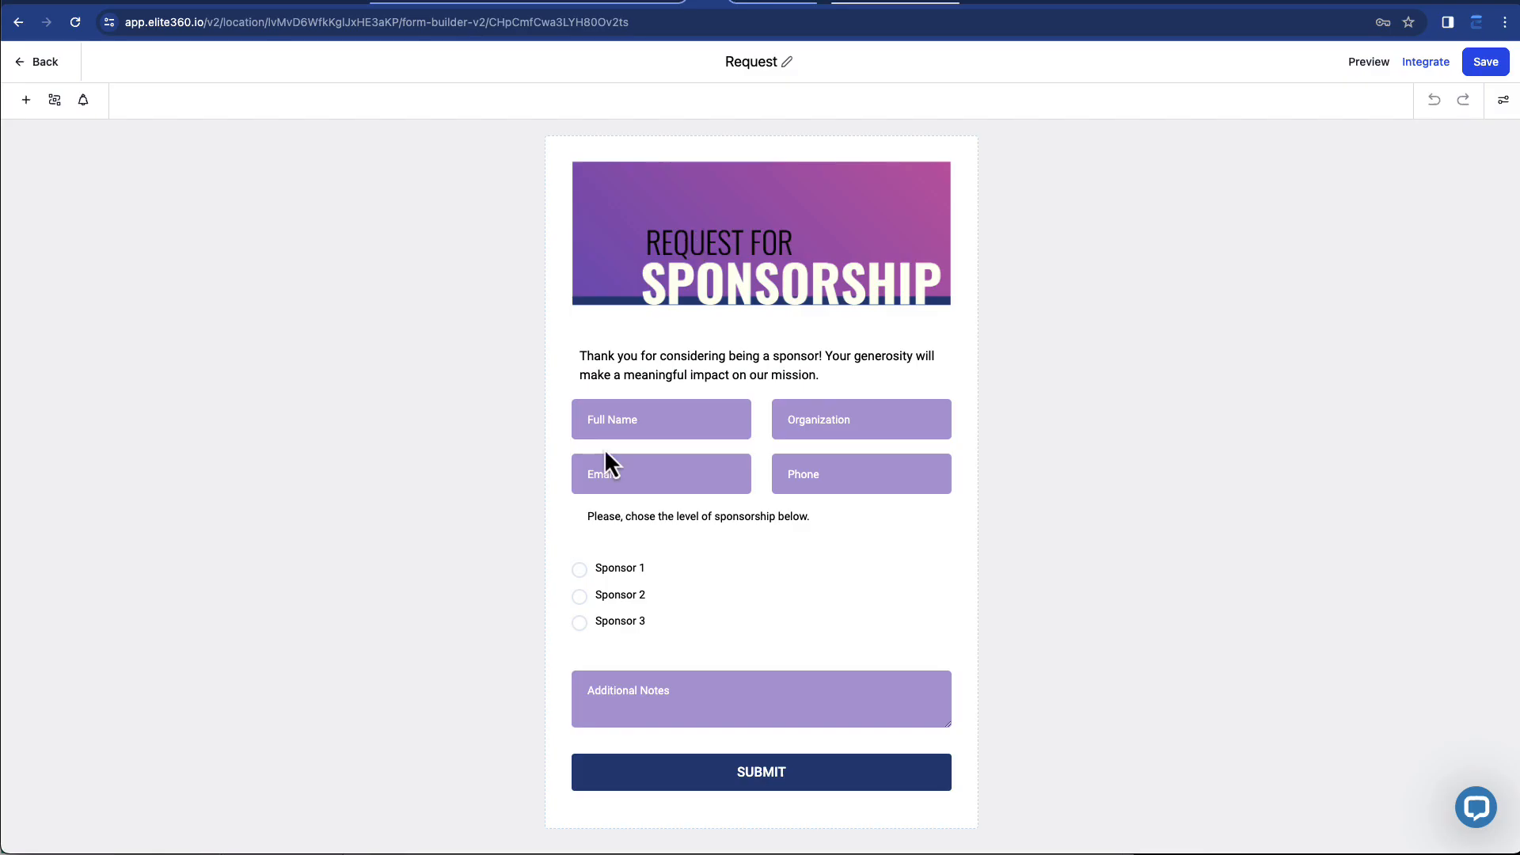
Step: Inspect the settings of the Full Name field and the SUBMIT button, and return to the forms list
{"action": "left_click", "coordinate": [748, 442]}
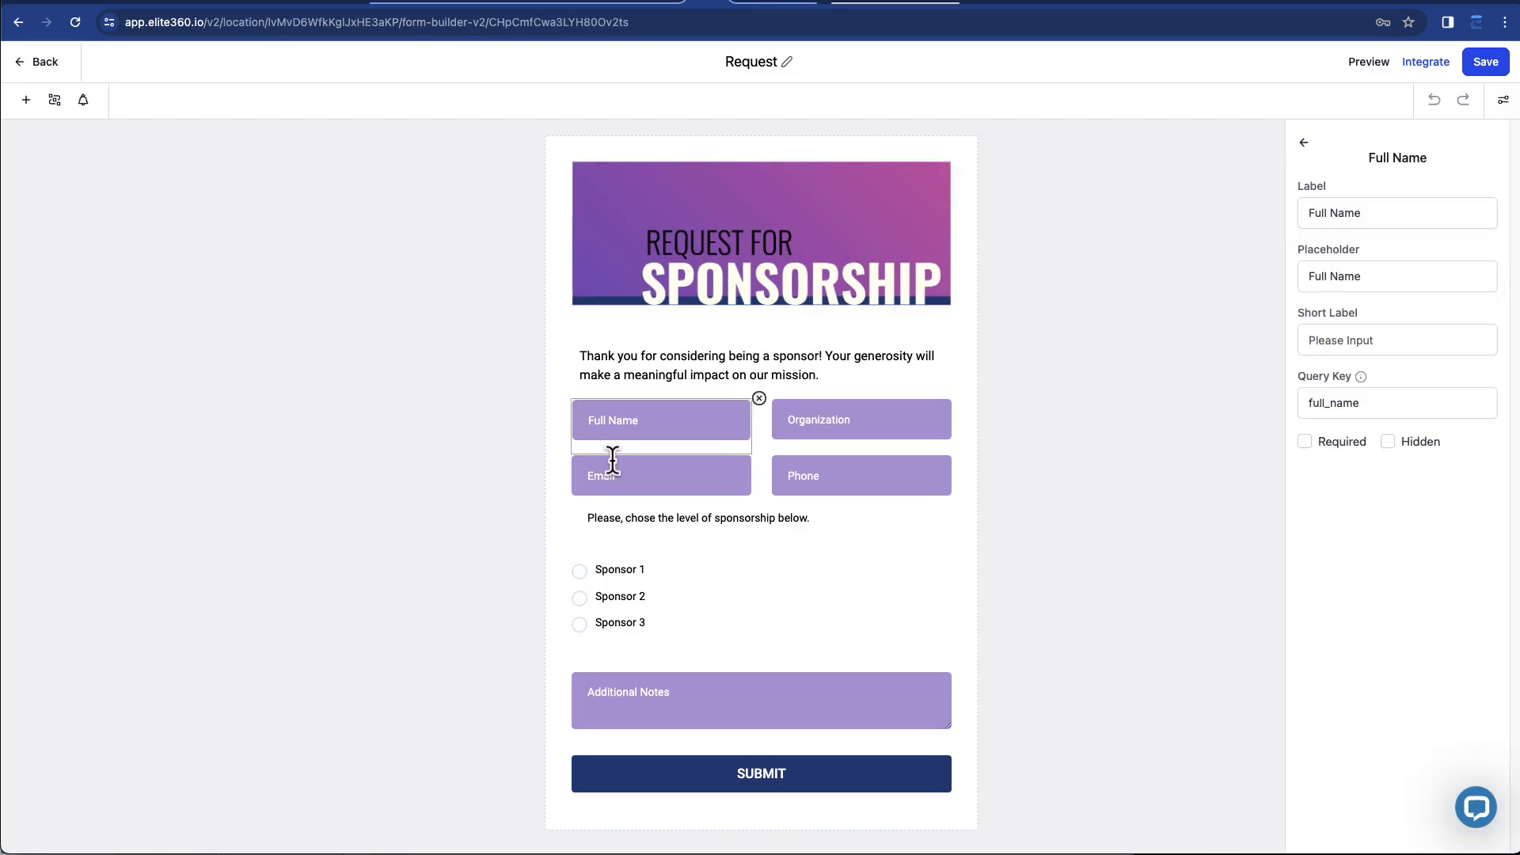
{"action": "left_click", "coordinate": [796, 782]}
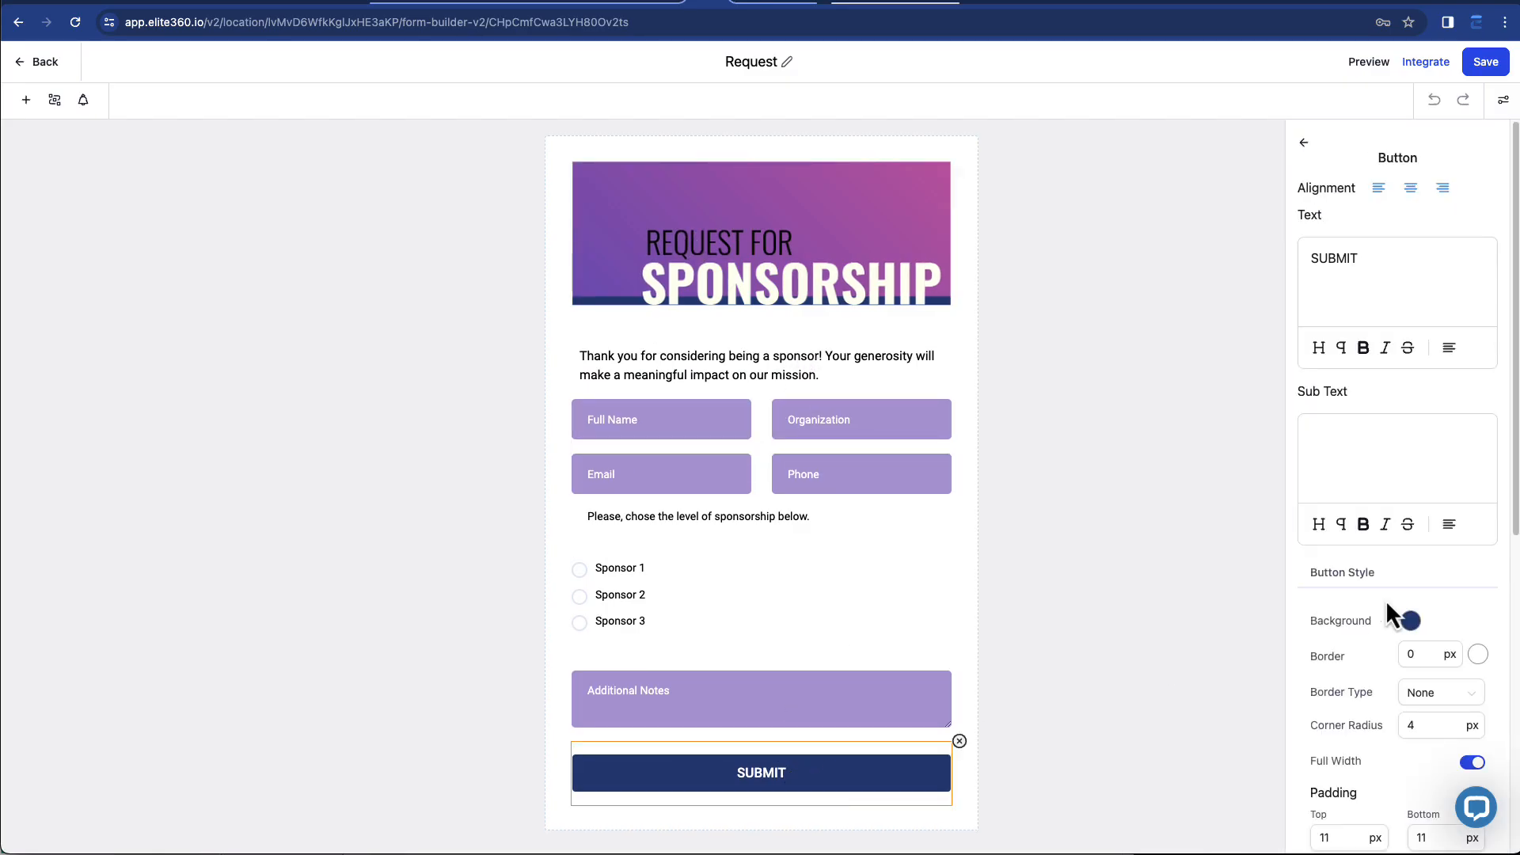
{"action": "scroll", "coordinate": [1394, 610], "scroll_direction": "down", "scroll_amount": 8}
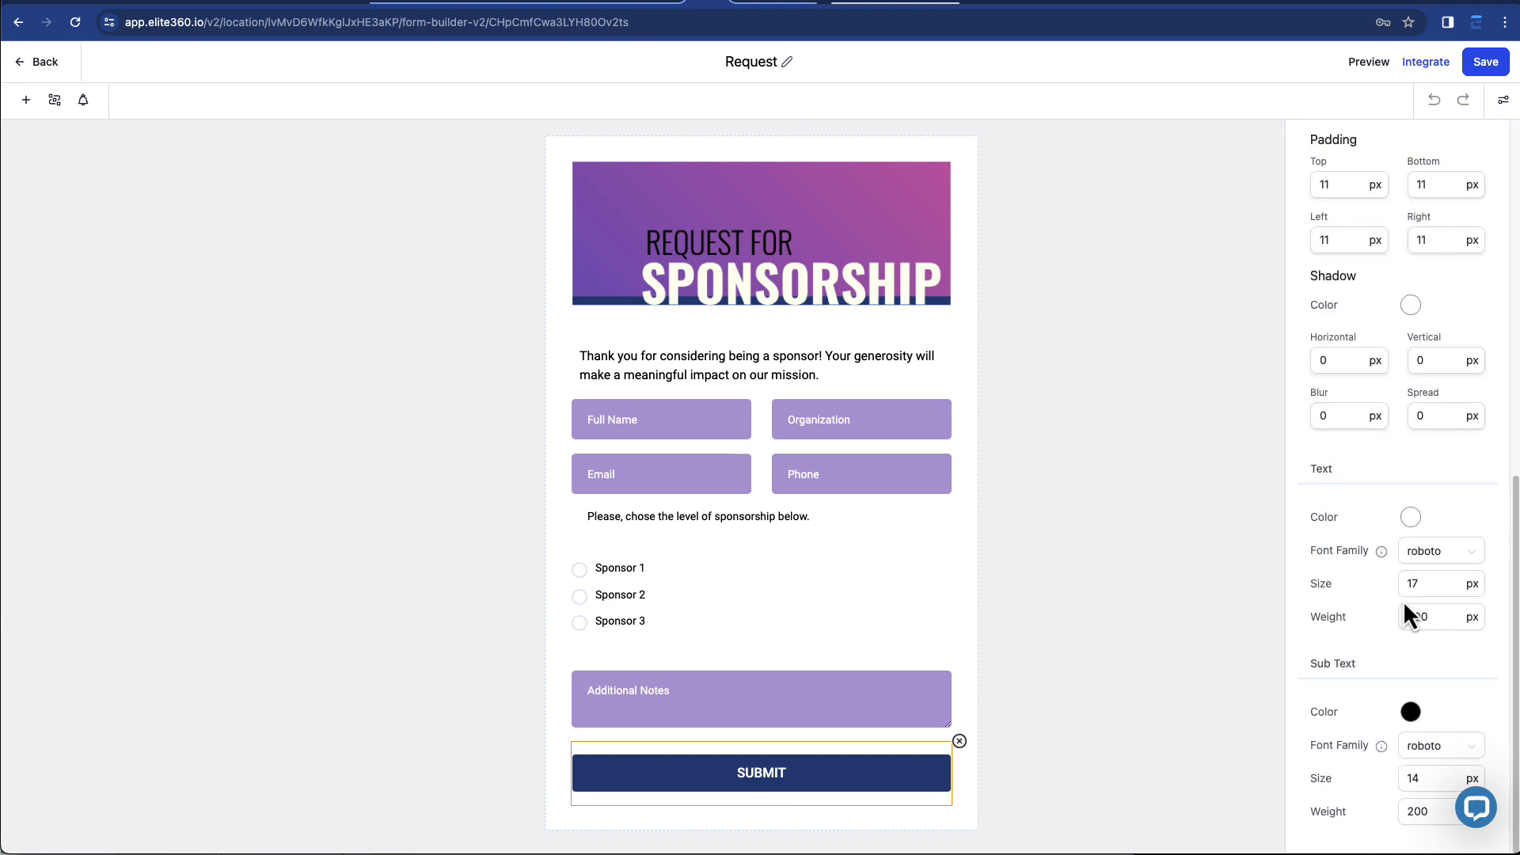
{"action": "left_click", "coordinate": [45, 62]}
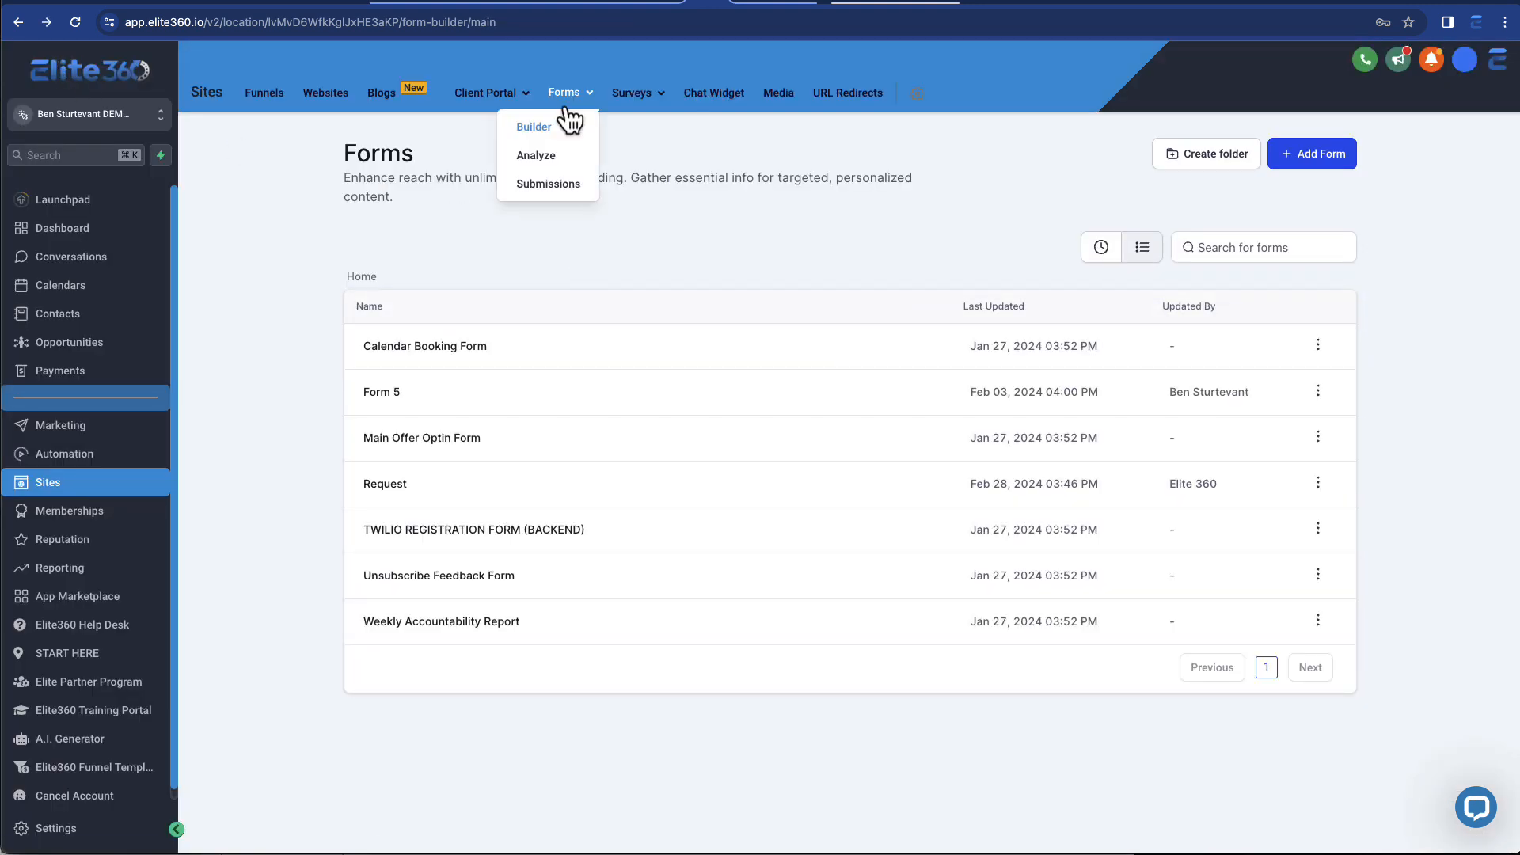
Step: Go to the survey builder and create a new survey
{"action": "mouse_move", "coordinate": [644, 102]}
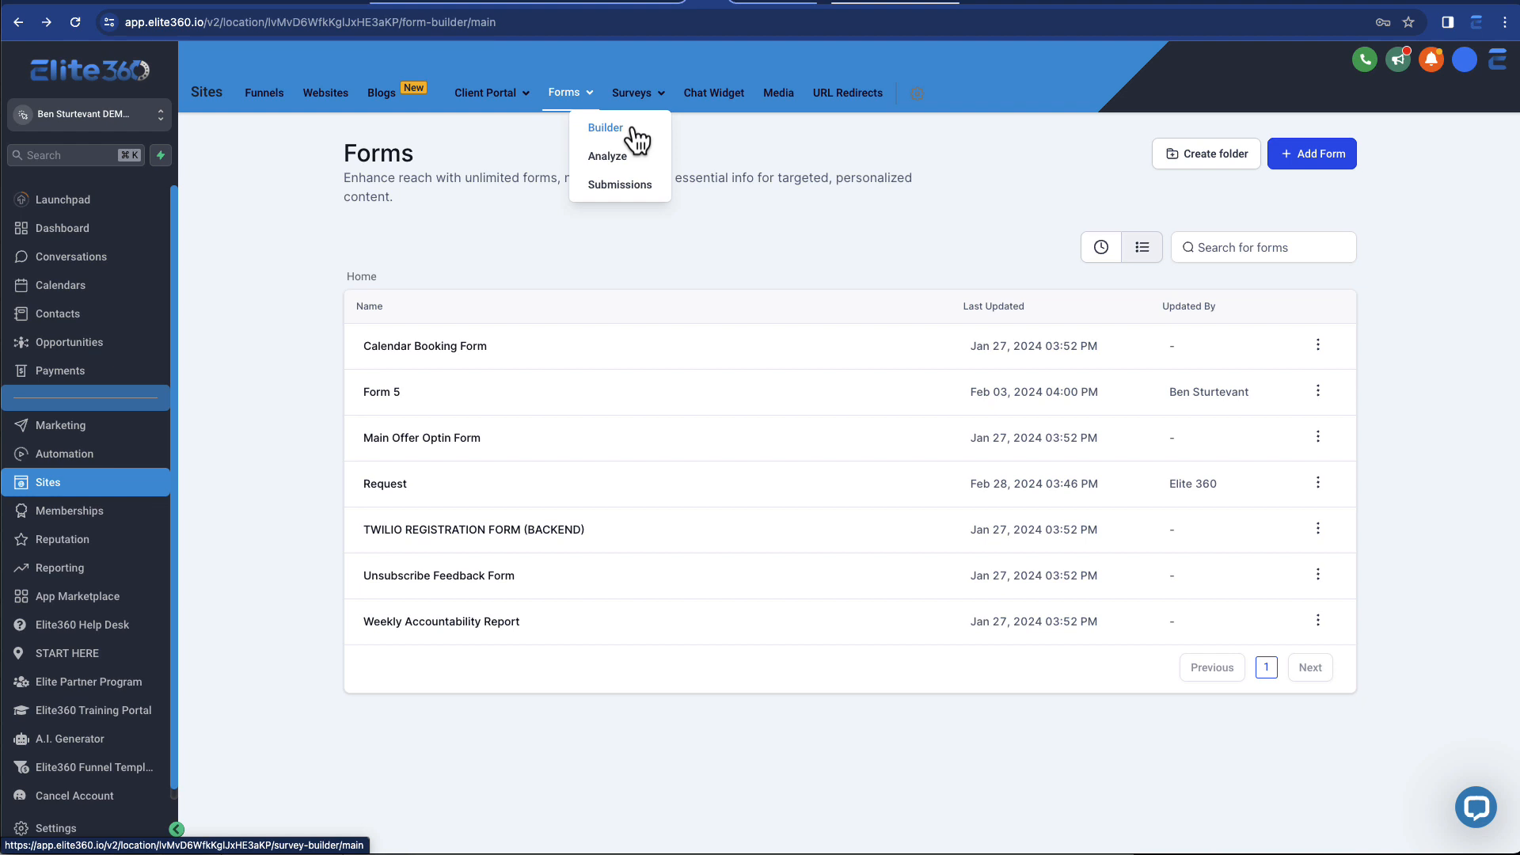
{"action": "left_click", "coordinate": [635, 130]}
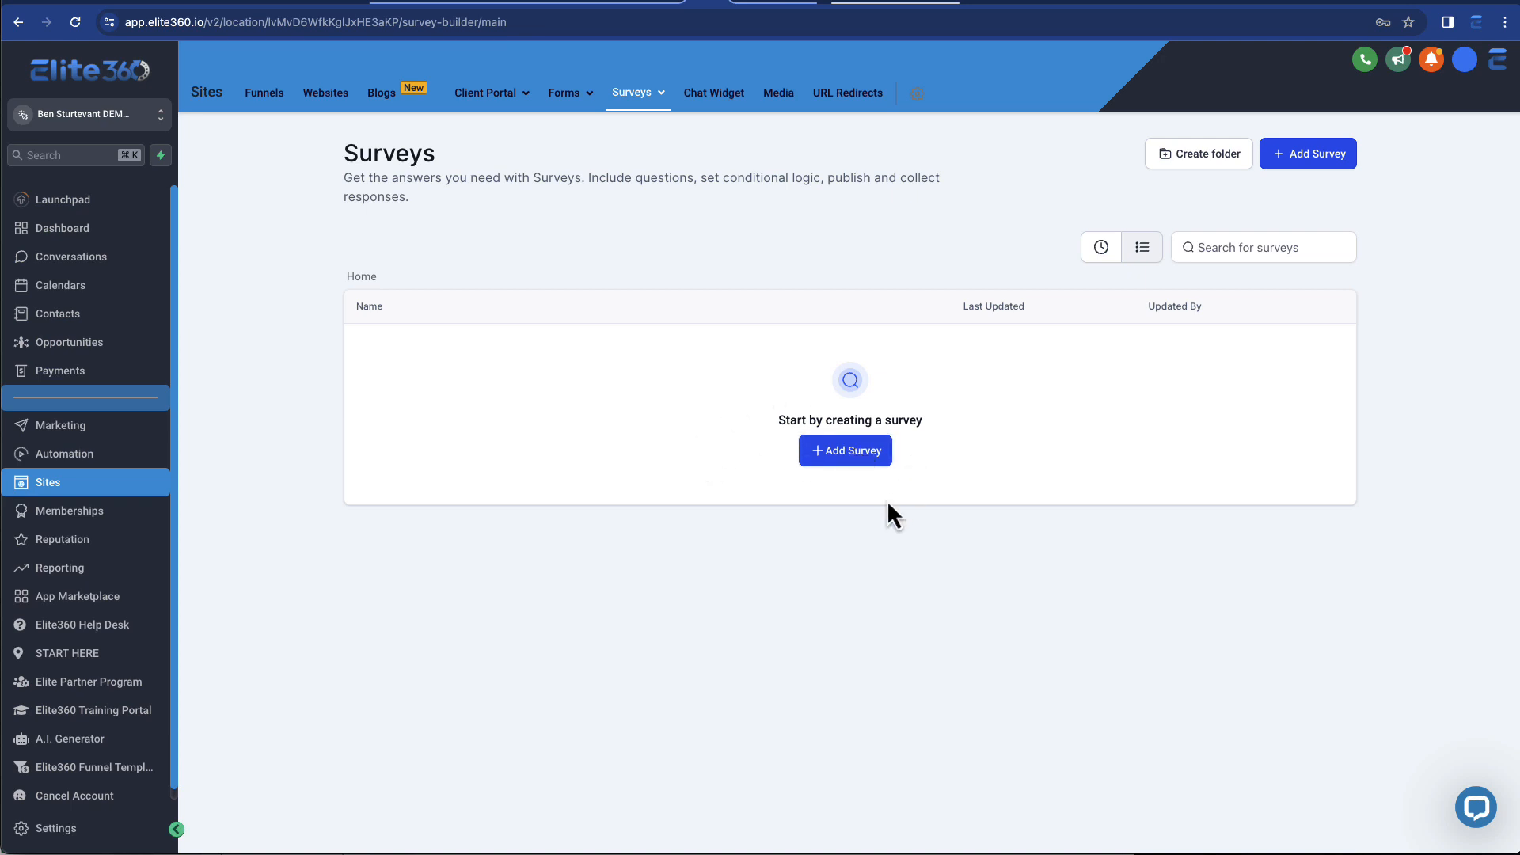
{"action": "left_click", "coordinate": [854, 456]}
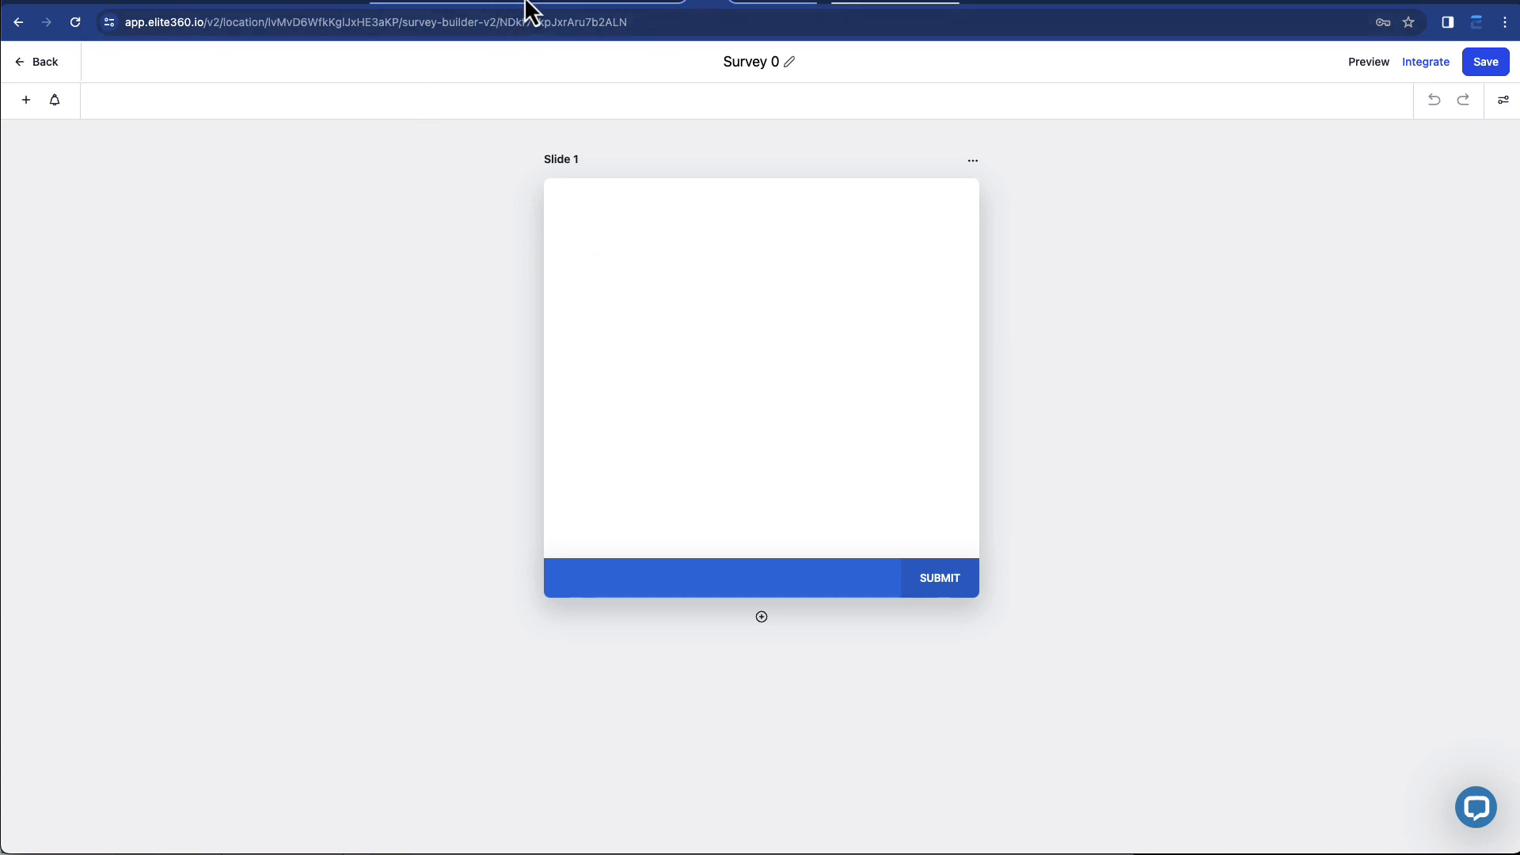
Step: Switch to the open Business Evaluation Survey and examine its slides and the Yes/No logic of the existing-business question
{"action": "left_click", "coordinate": [479, 7]}
{"action": "scroll", "coordinate": [596, 351], "scroll_direction": "down", "scroll_amount": 4}
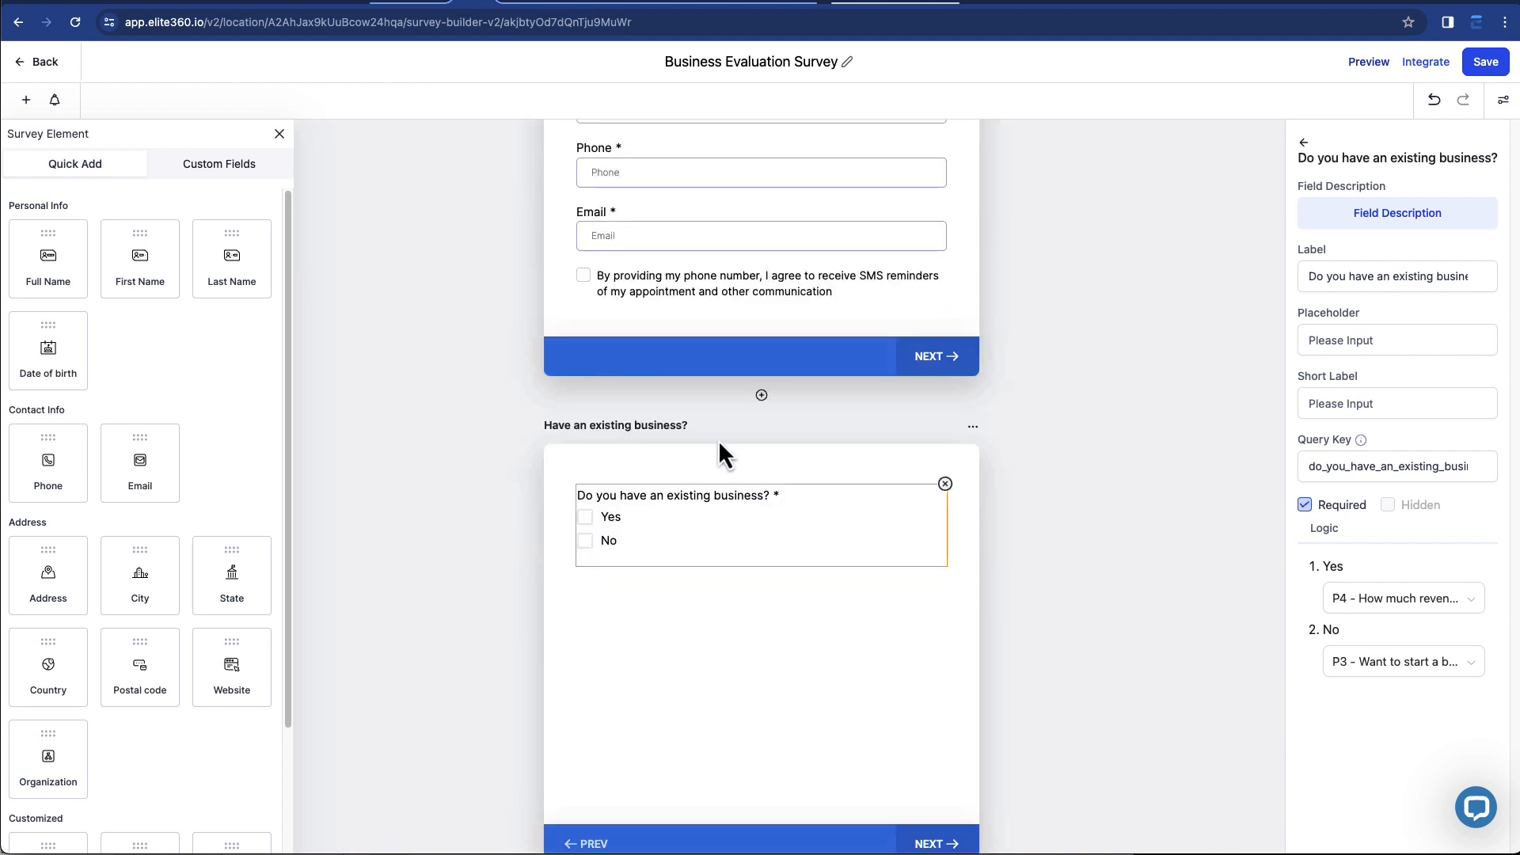
{"action": "scroll", "coordinate": [719, 440], "scroll_direction": "up", "scroll_amount": 4}
{"action": "scroll", "coordinate": [596, 435], "scroll_direction": "down", "scroll_amount": 8}
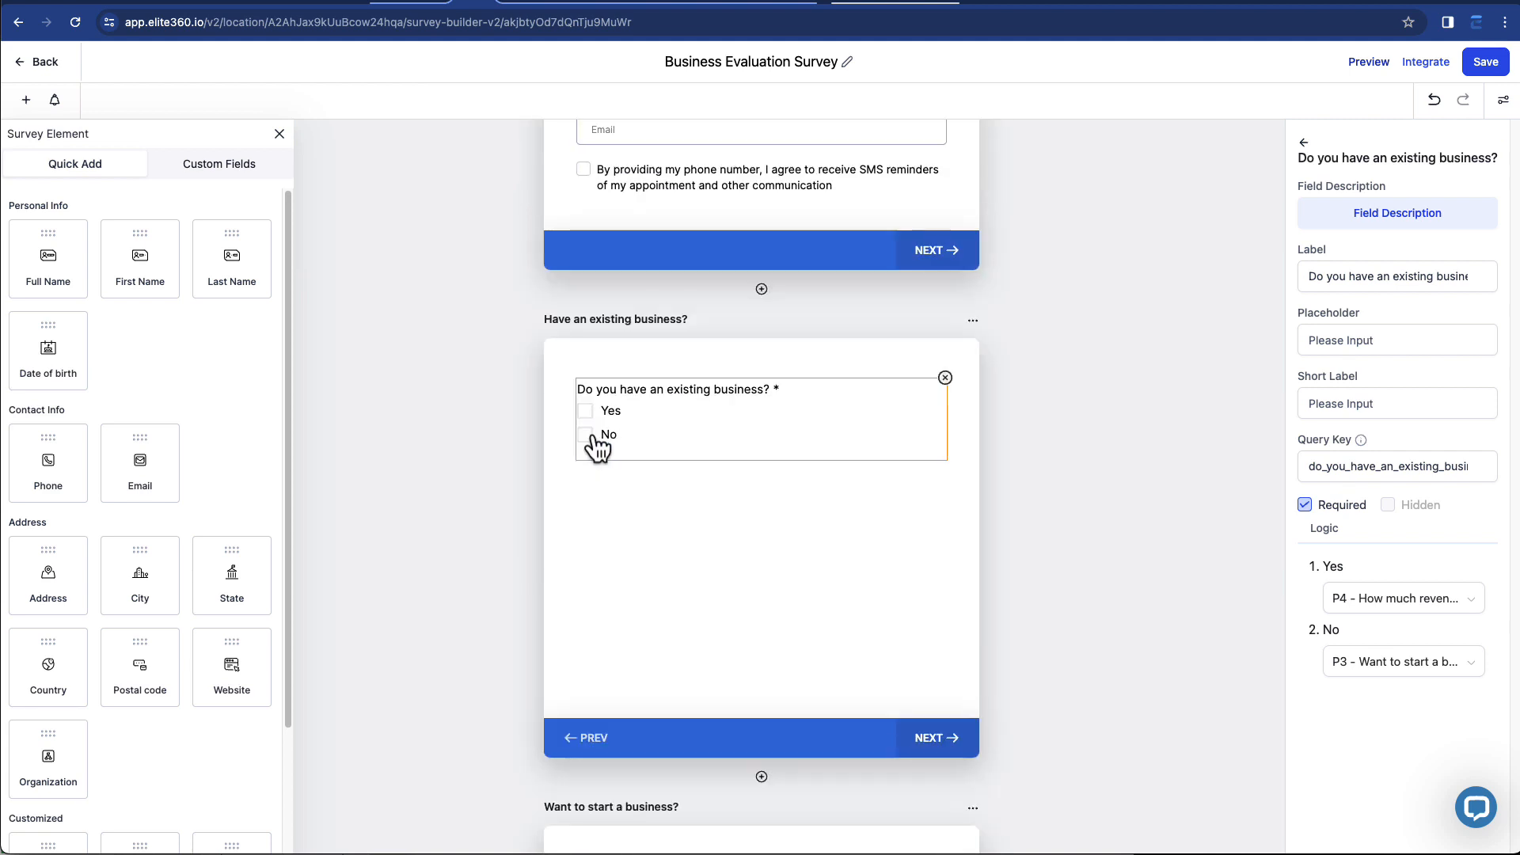
{"action": "scroll", "coordinate": [592, 441], "scroll_direction": "down", "scroll_amount": 20}
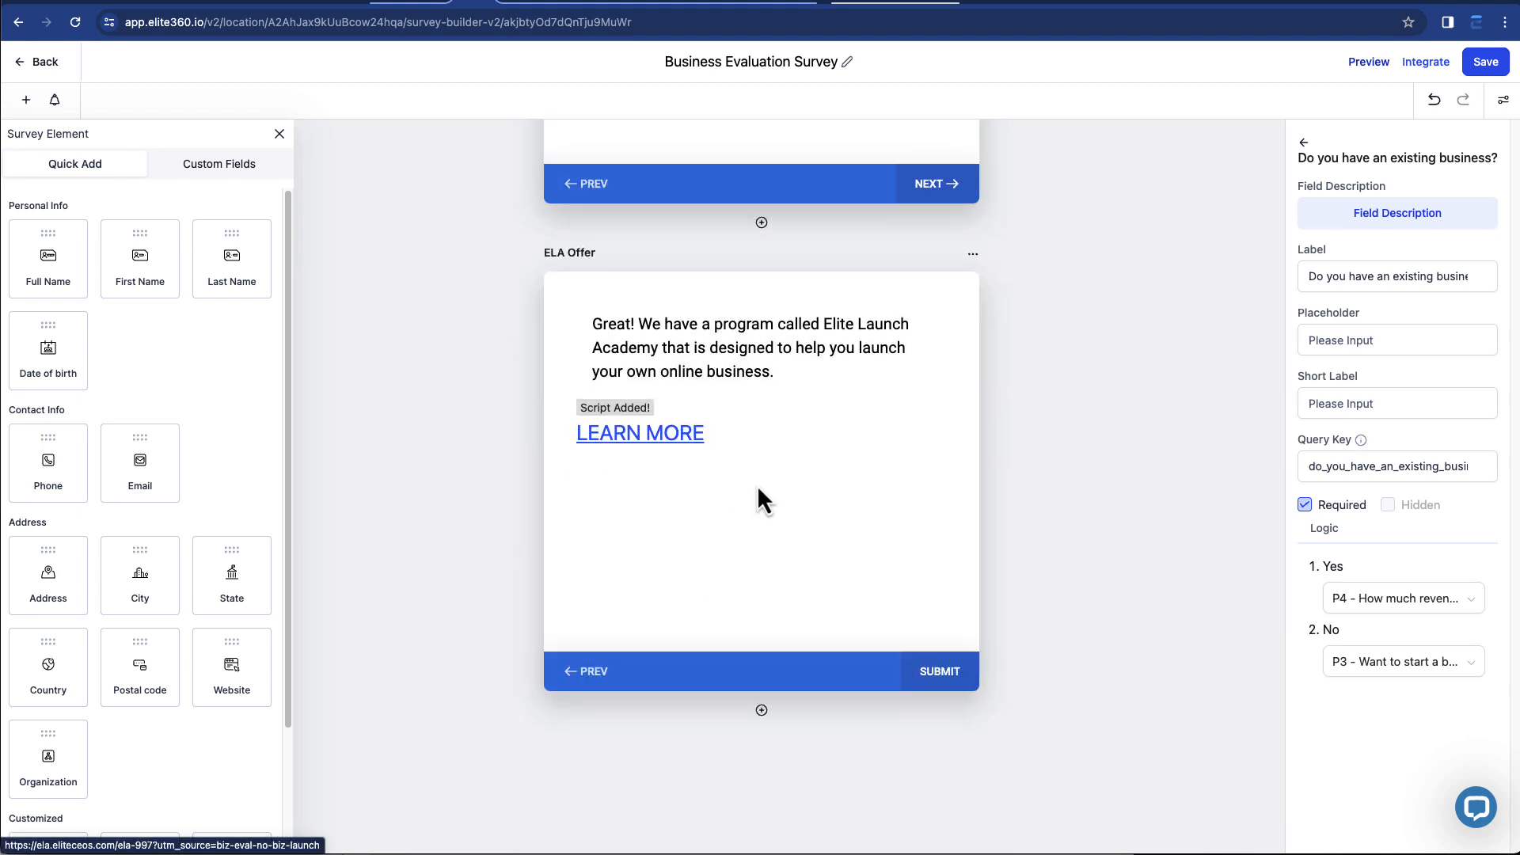
{"action": "scroll", "coordinate": [732, 523], "scroll_direction": "up", "scroll_amount": 3}
{"action": "scroll", "coordinate": [723, 513], "scroll_direction": "up", "scroll_amount": 20}
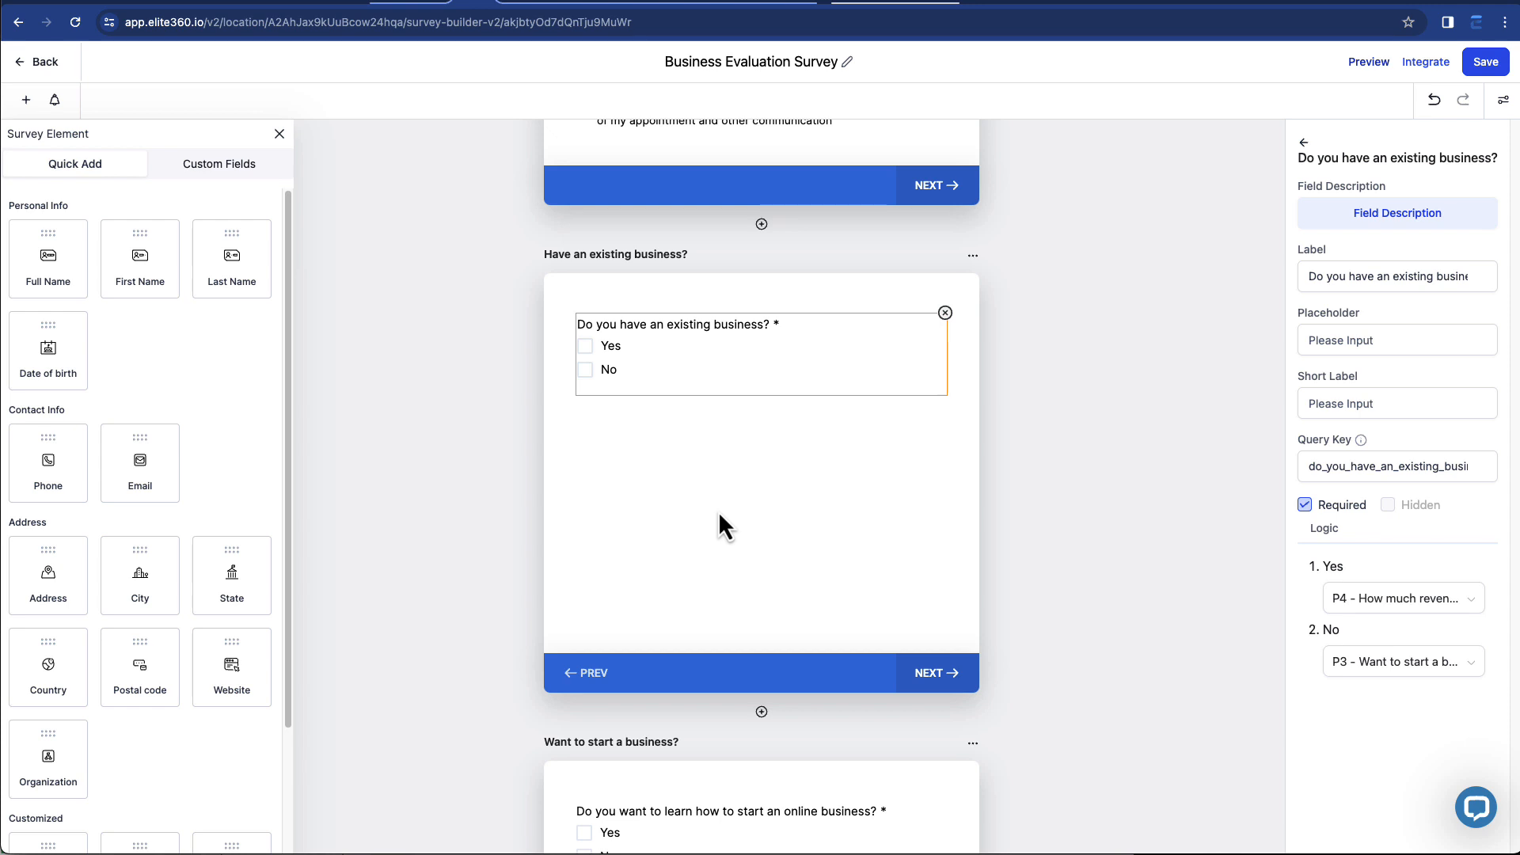
{"action": "scroll", "coordinate": [720, 511], "scroll_direction": "down", "scroll_amount": 6}
{"action": "scroll", "coordinate": [705, 498], "scroll_direction": "up", "scroll_amount": 14}
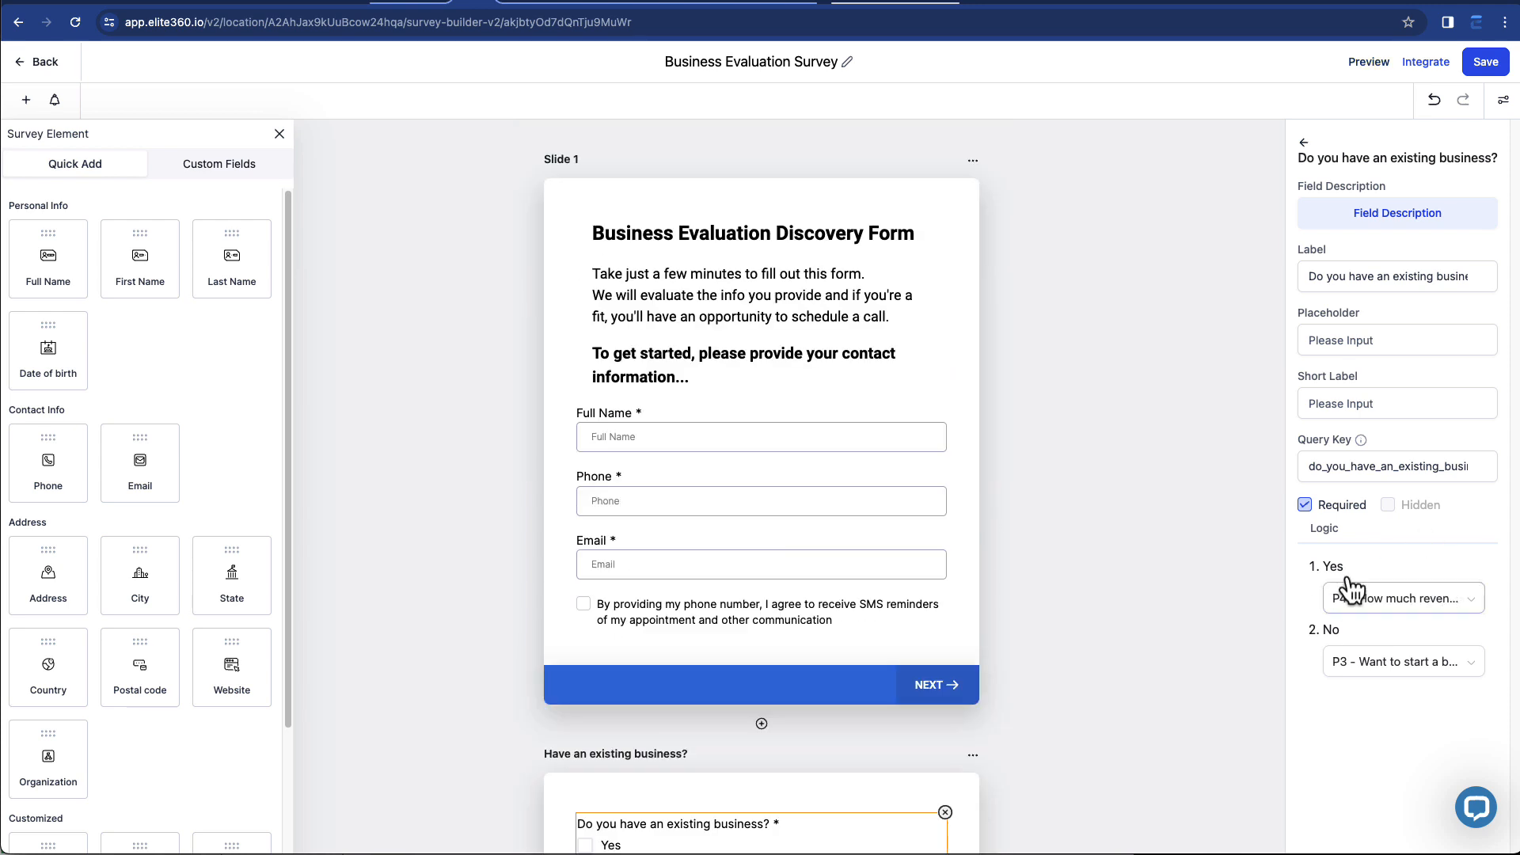
{"action": "scroll", "coordinate": [820, 566], "scroll_direction": "down", "scroll_amount": 5}
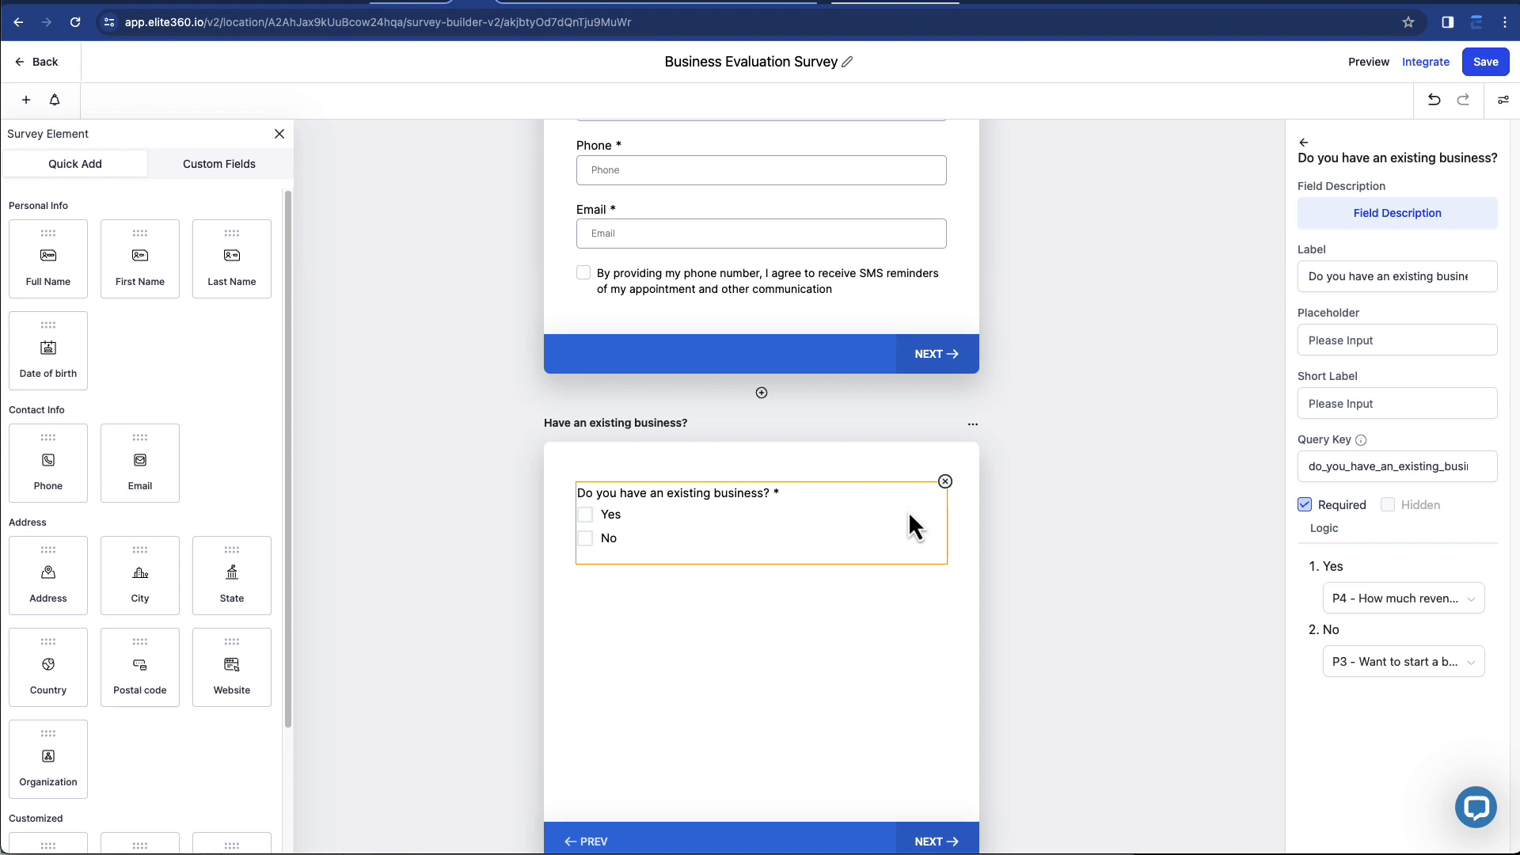
Step: Open the live Business Evaluation survey and advance past the contact page and the existing-business question with Yes selected
{"action": "left_click", "coordinate": [534, 8]}
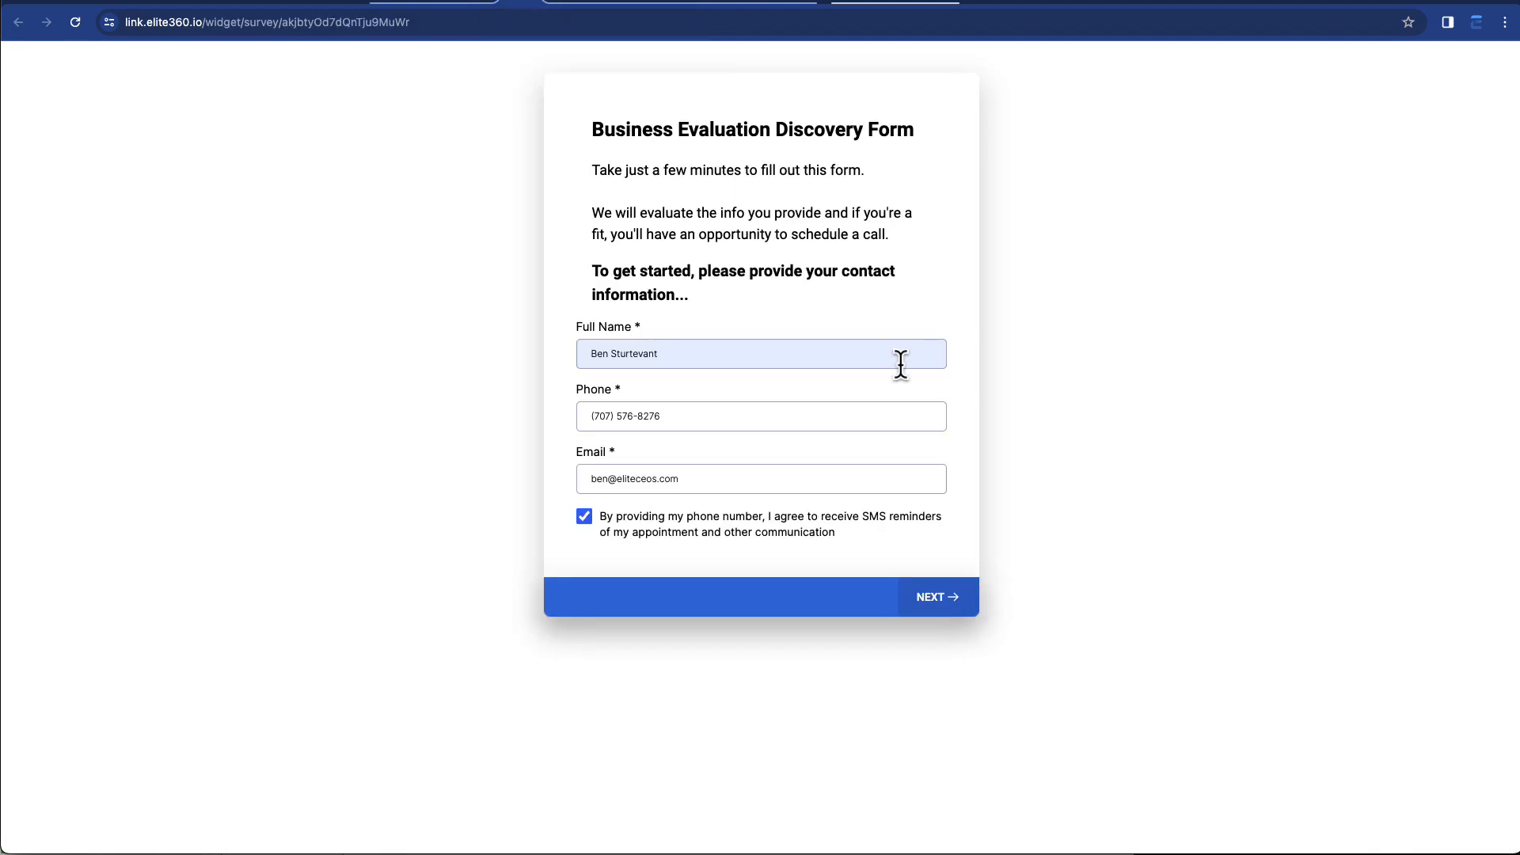
{"action": "left_click", "coordinate": [956, 606]}
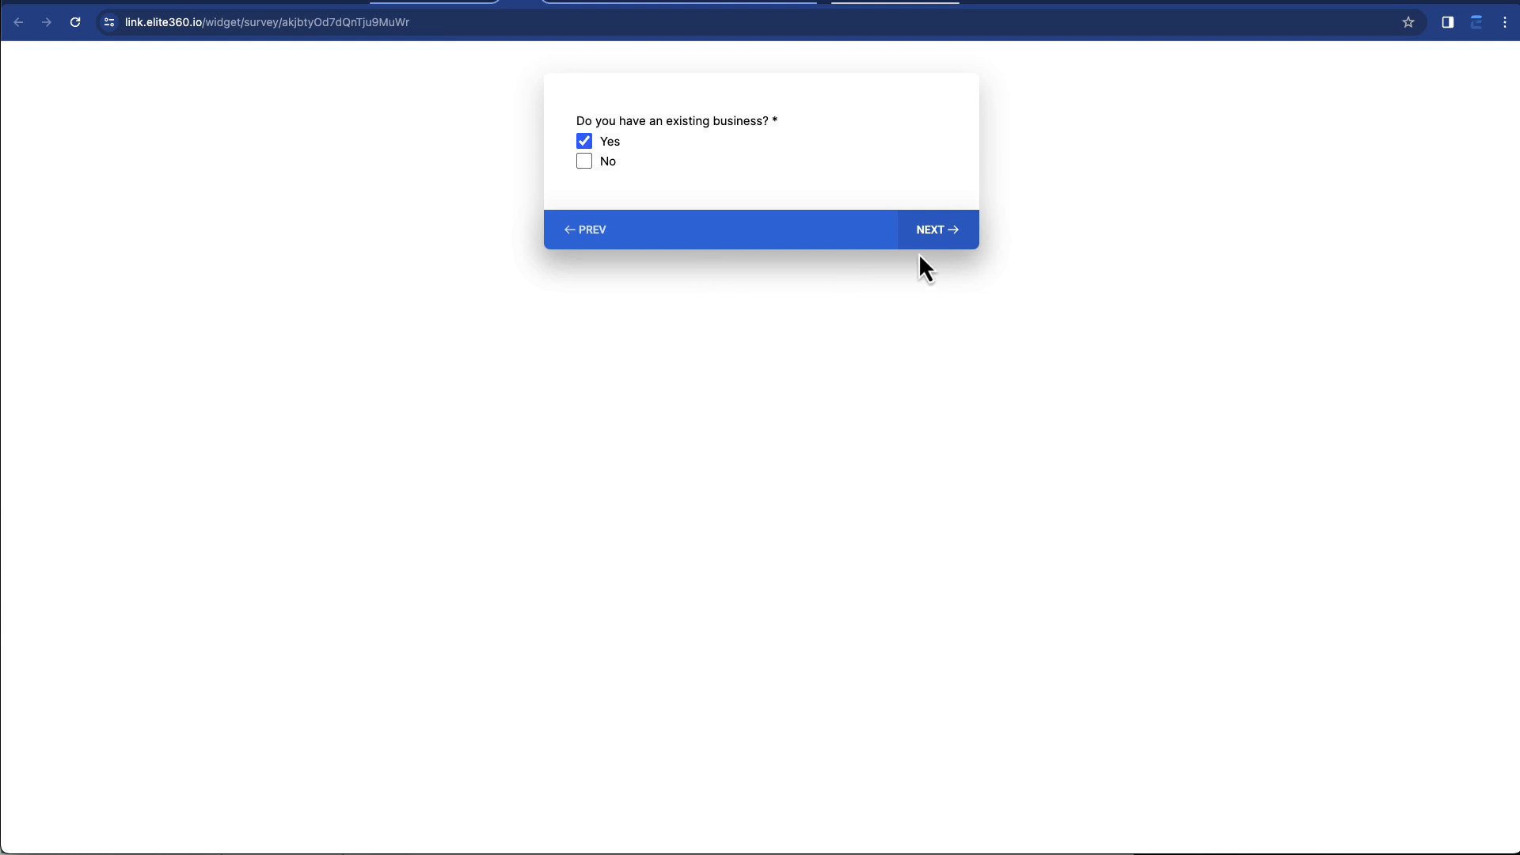
{"action": "left_click", "coordinate": [926, 230]}
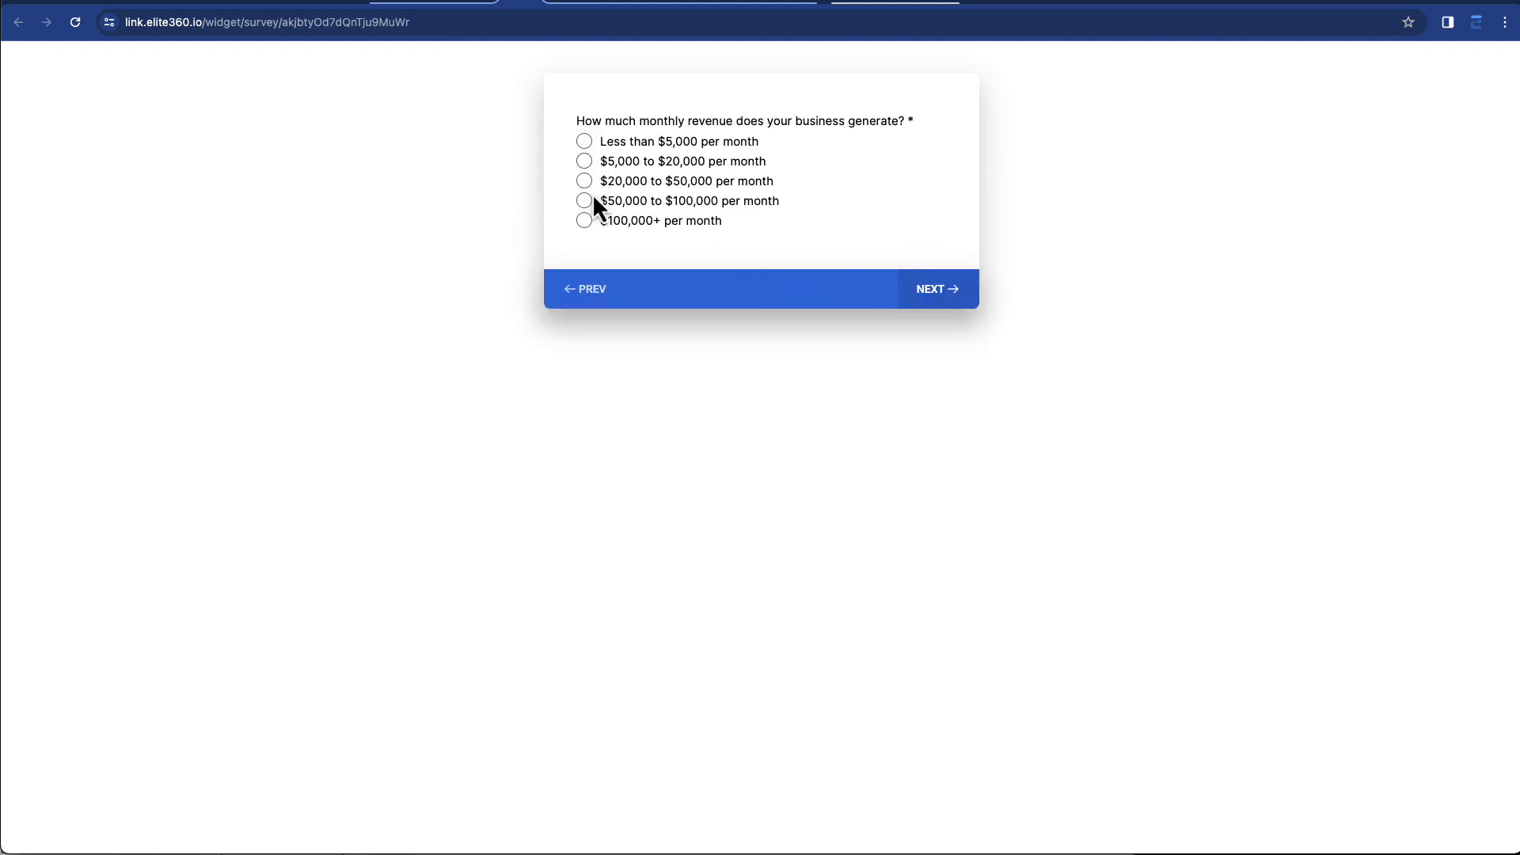
Step: Answer the monthly revenue and affordable-programs questions in the live survey, and return to the Business Evaluation Survey builder
{"action": "left_click", "coordinate": [584, 218]}
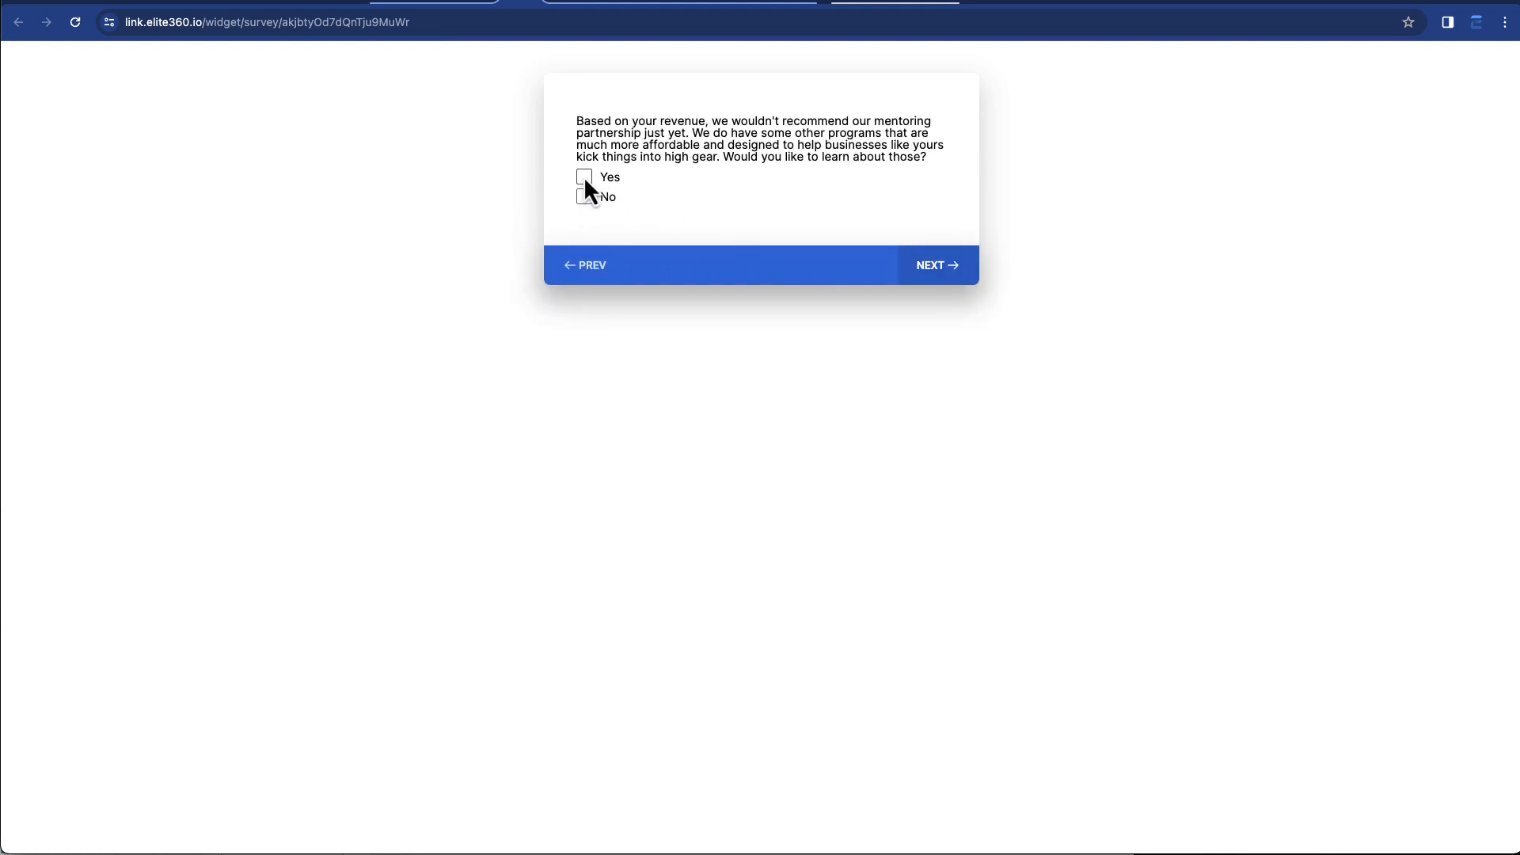
{"action": "left_click", "coordinate": [944, 273]}
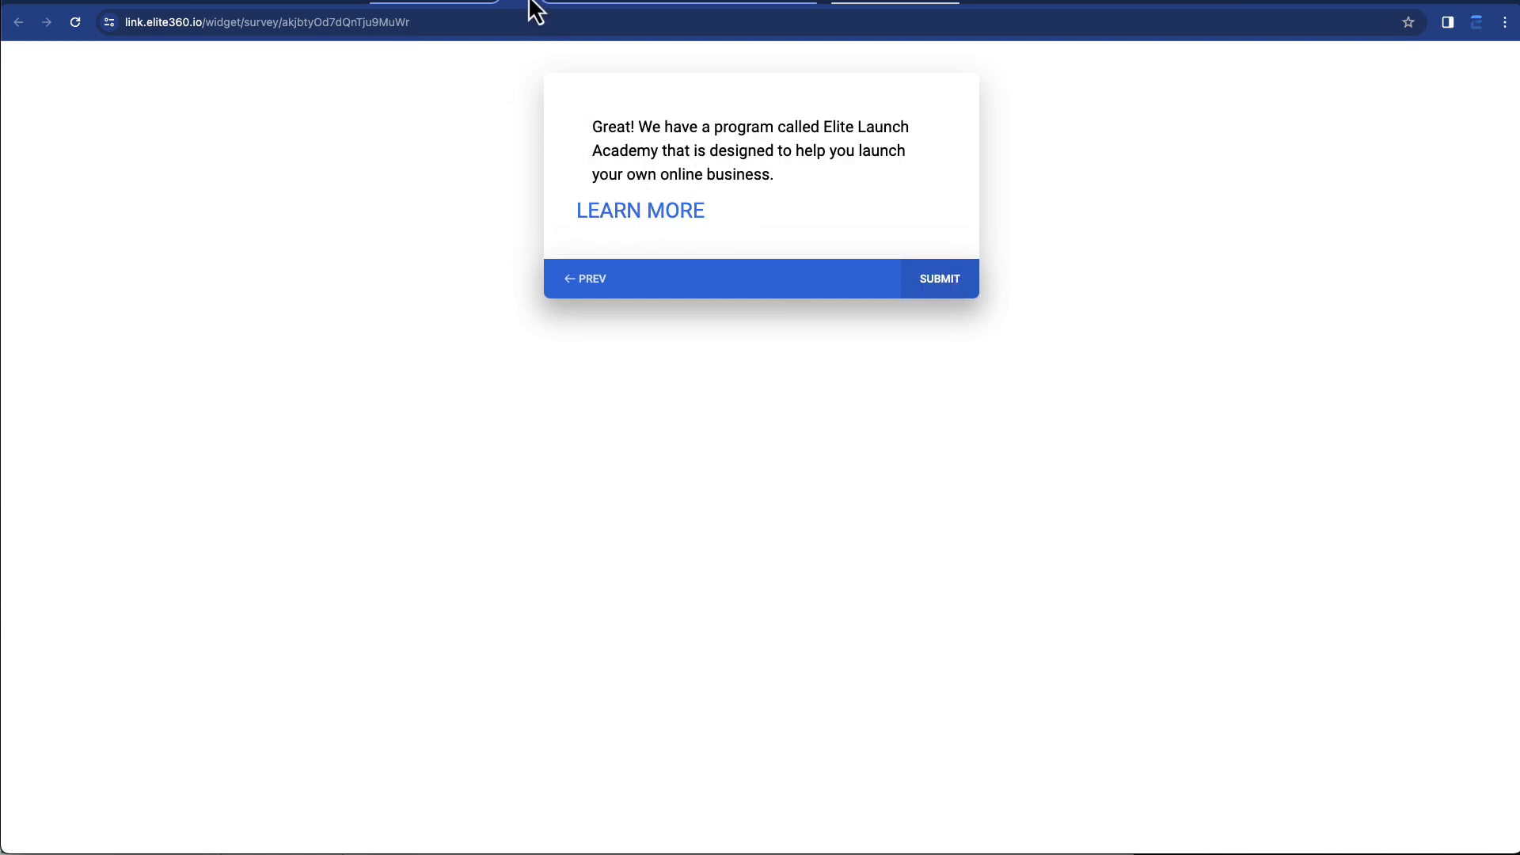
{"action": "left_click", "coordinate": [485, 14]}
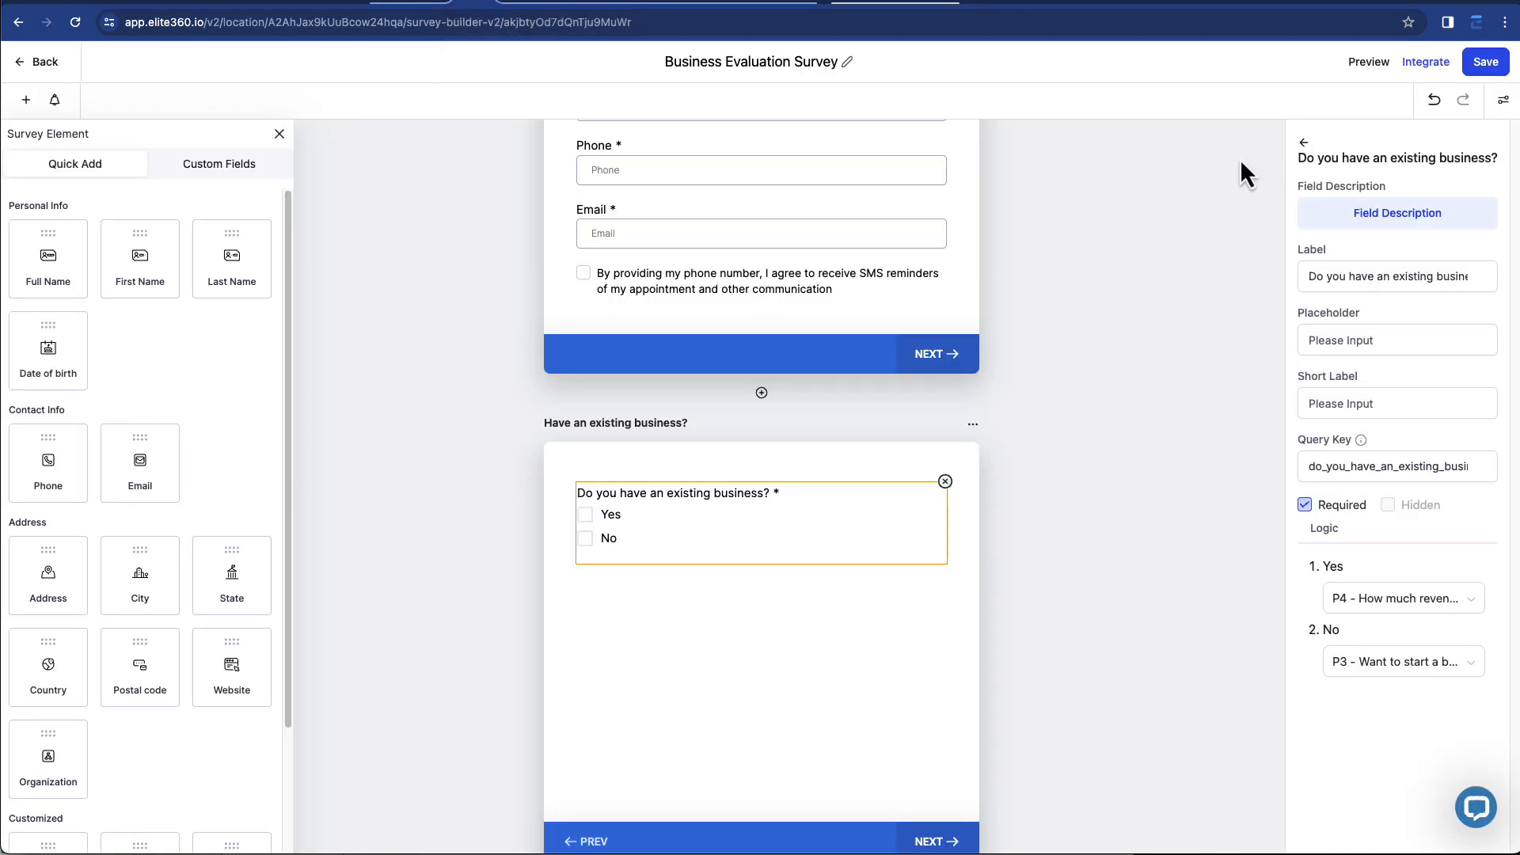
Step: Accept the third-party script alert in the survey's integration options, select the full iframe embed code, and open the live survey from its link
{"action": "left_click", "coordinate": [1402, 63]}
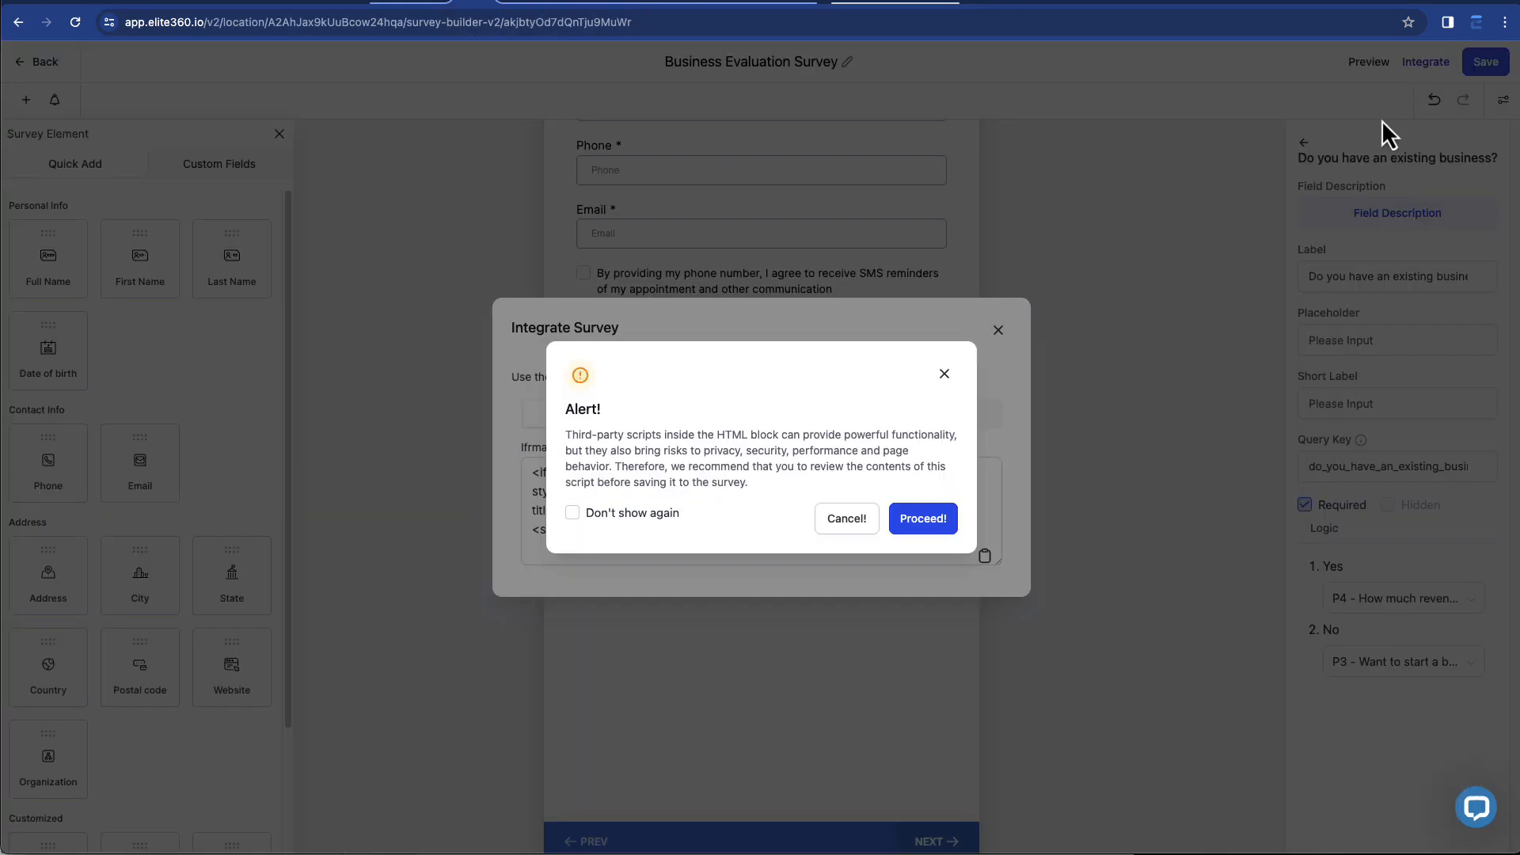
{"action": "left_click", "coordinate": [934, 519]}
{"action": "left_click", "coordinate": [645, 467]}
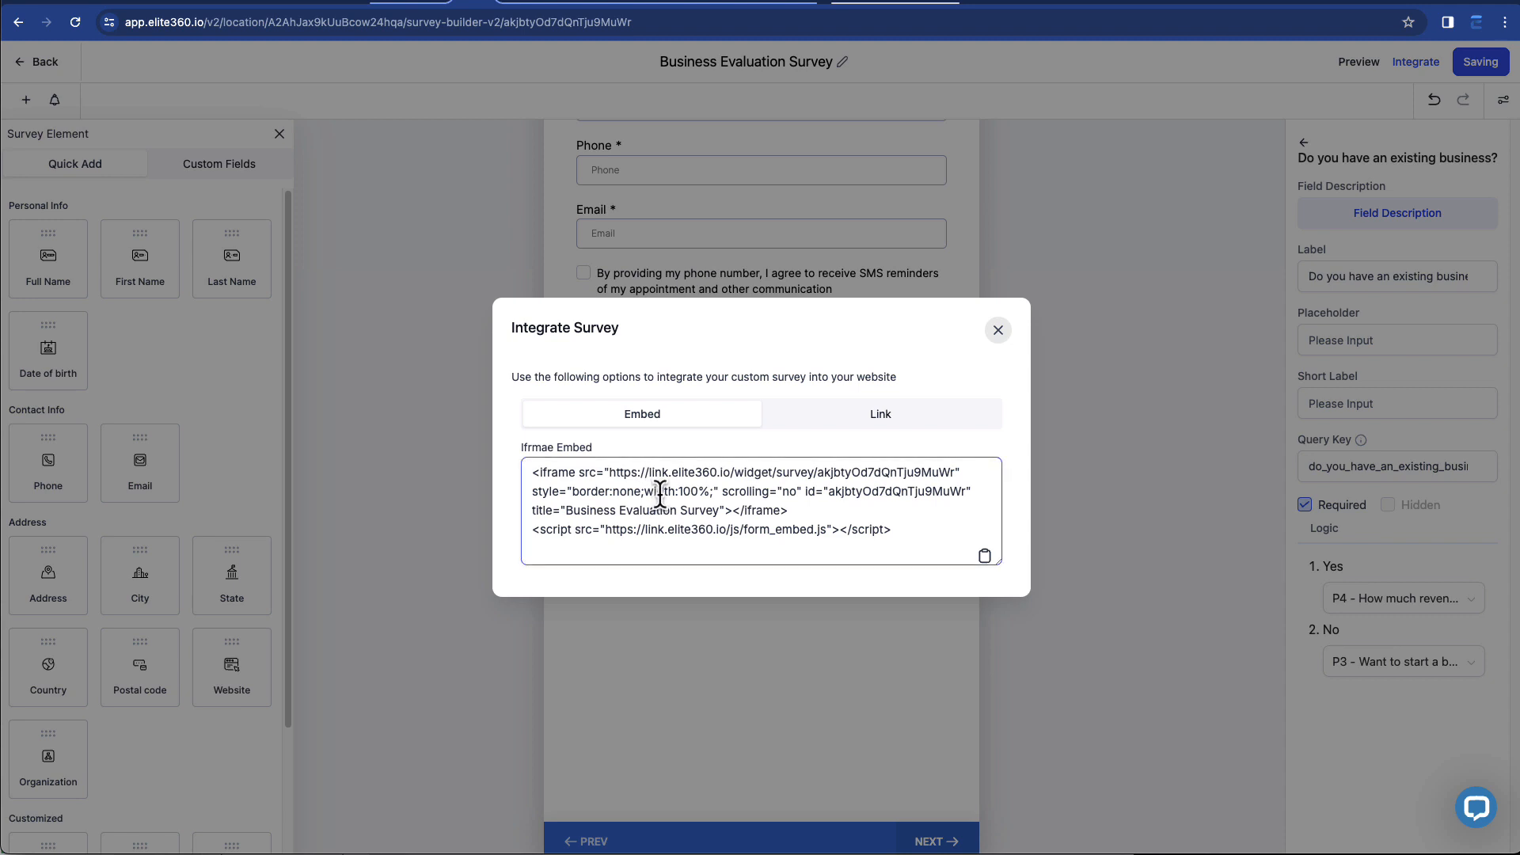
{"action": "triple_click", "coordinate": [667, 479]}
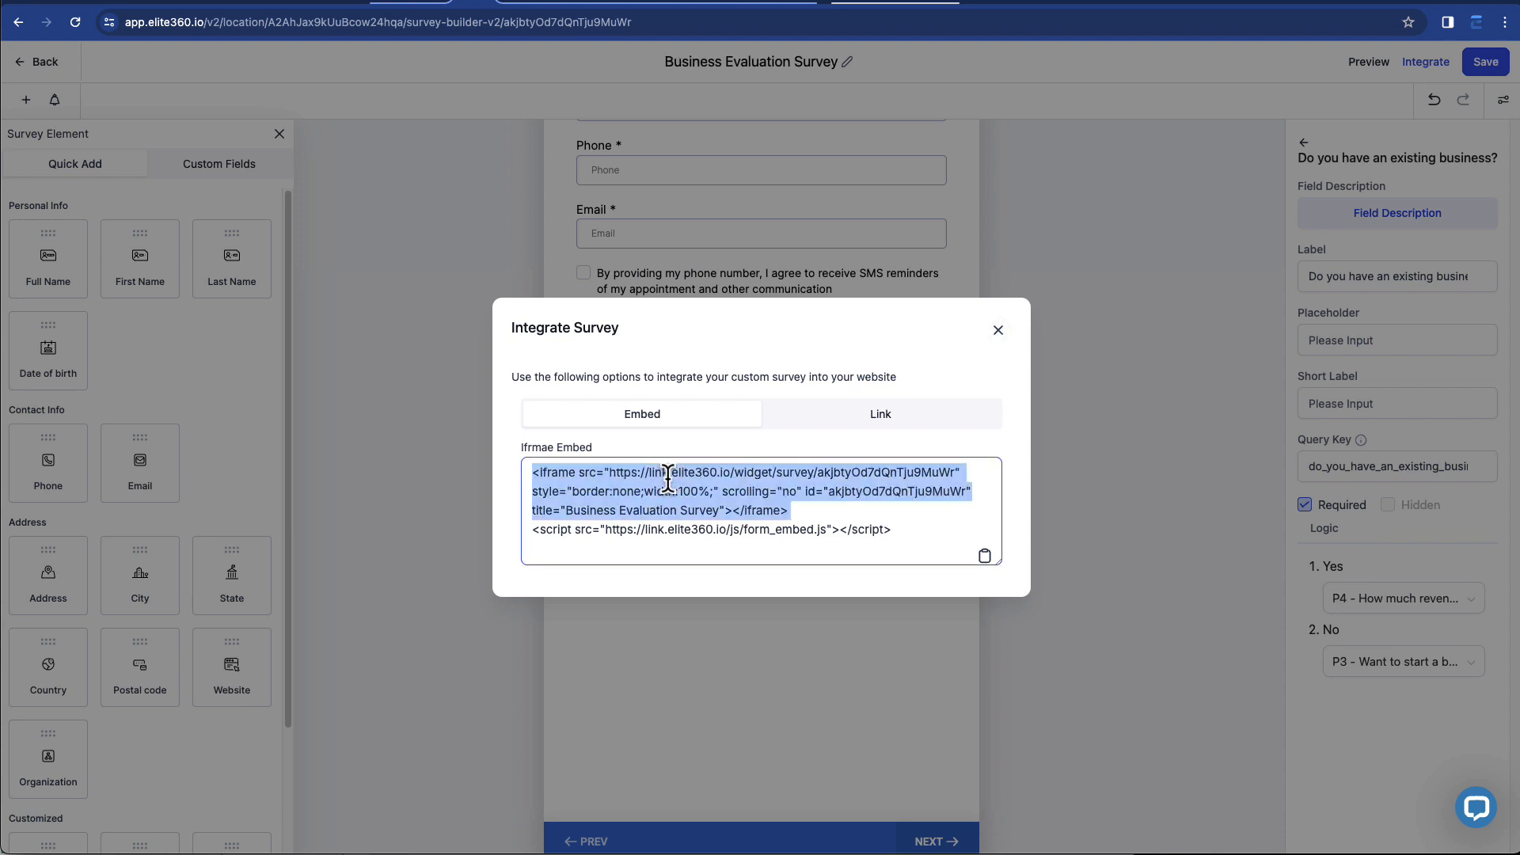
{"action": "left_click_drag", "start_coordinate": [914, 530], "coordinate": [516, 477]}
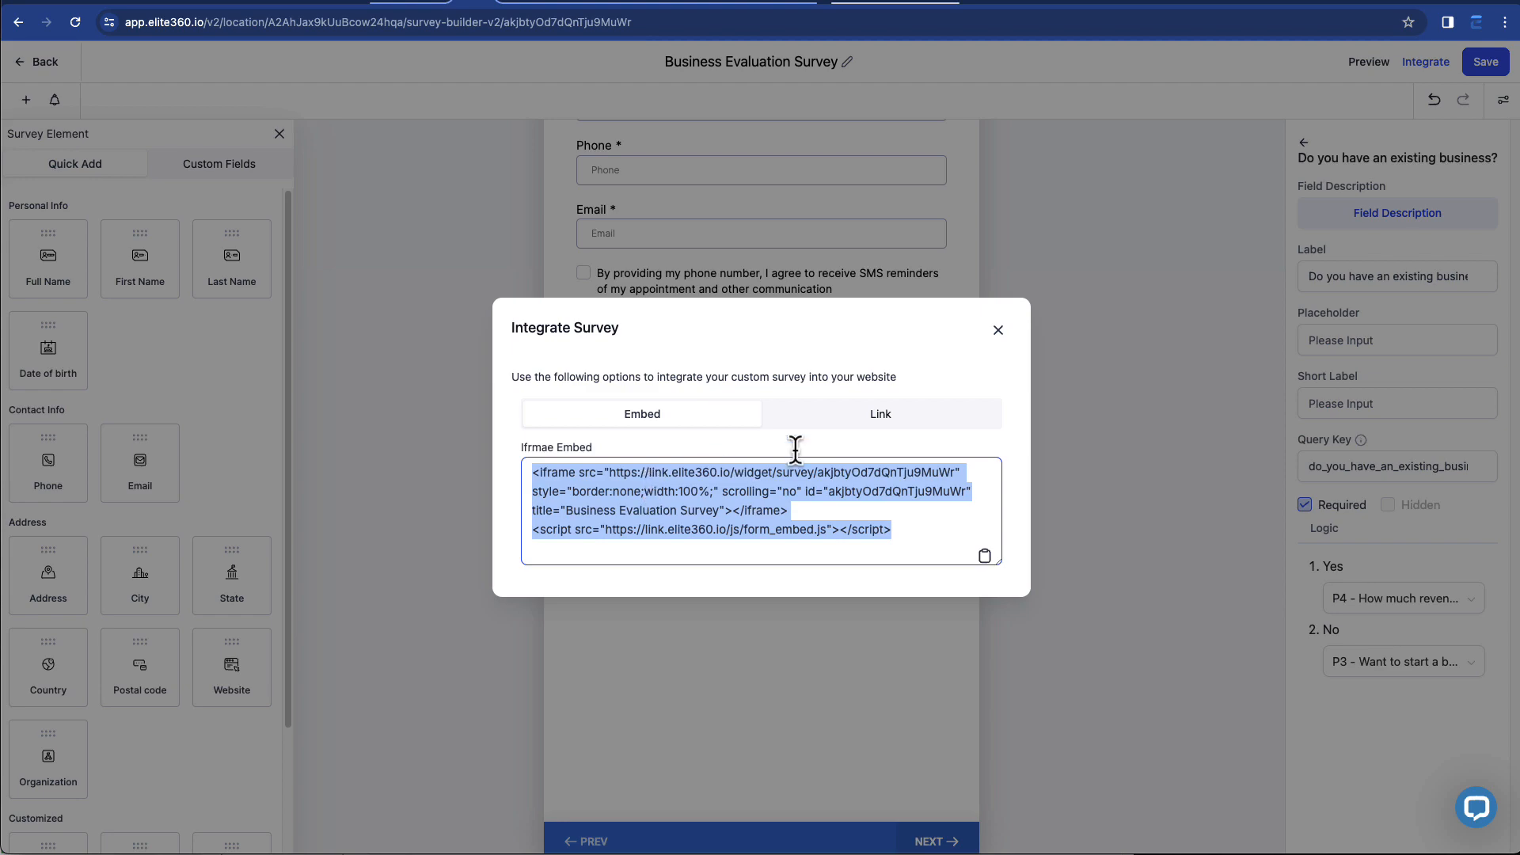
{"action": "left_click", "coordinate": [902, 421]}
{"action": "left_click", "coordinate": [967, 510]}
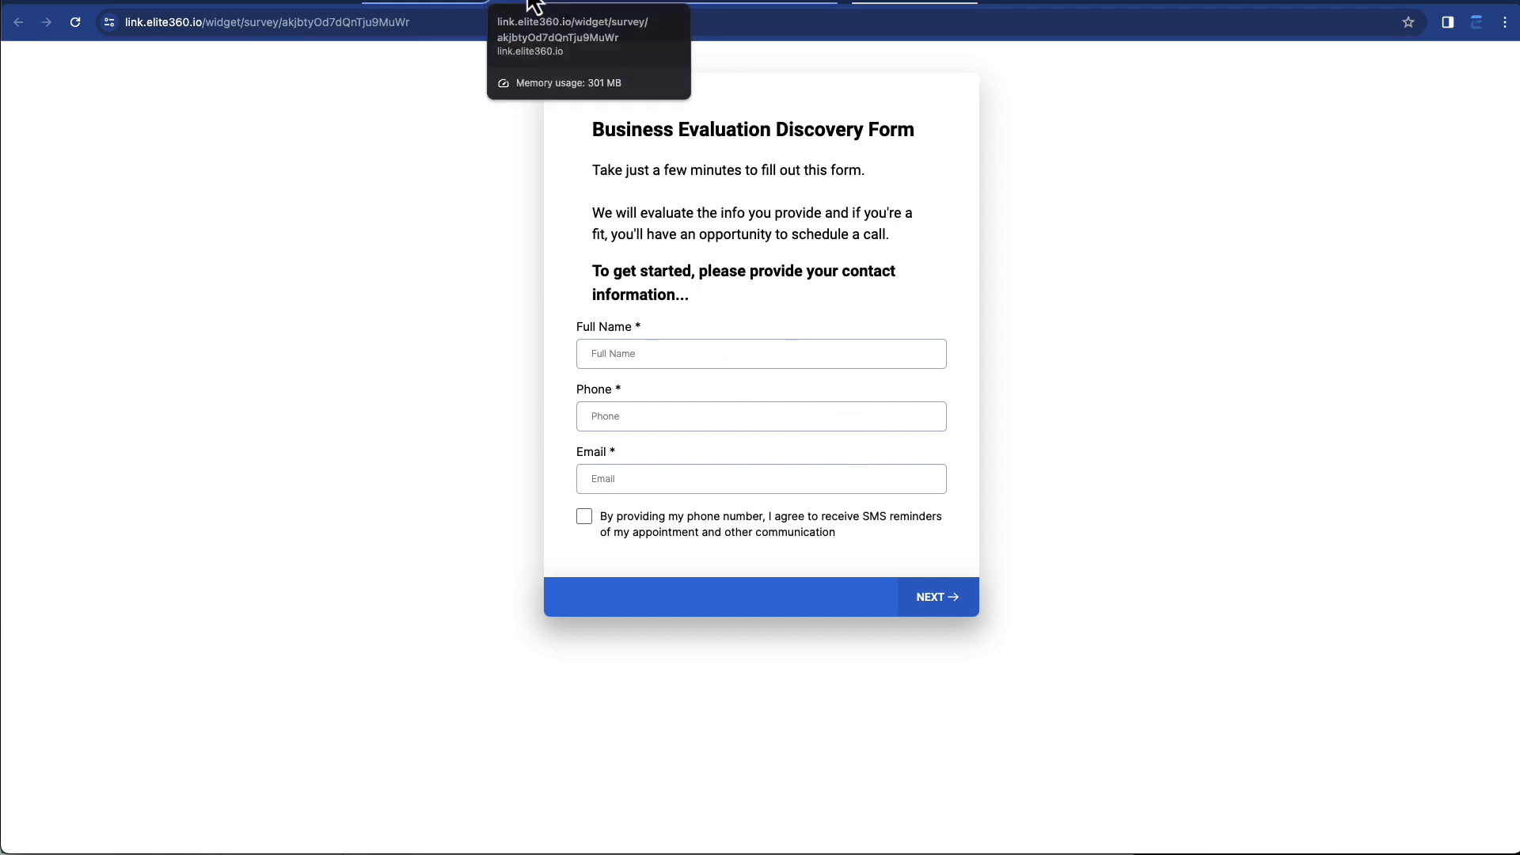
Step: Return from the blank Survey 0 to the surveys list and view the survey analytics, survey submissions and form submissions pages
{"action": "left_click", "coordinate": [720, 9]}
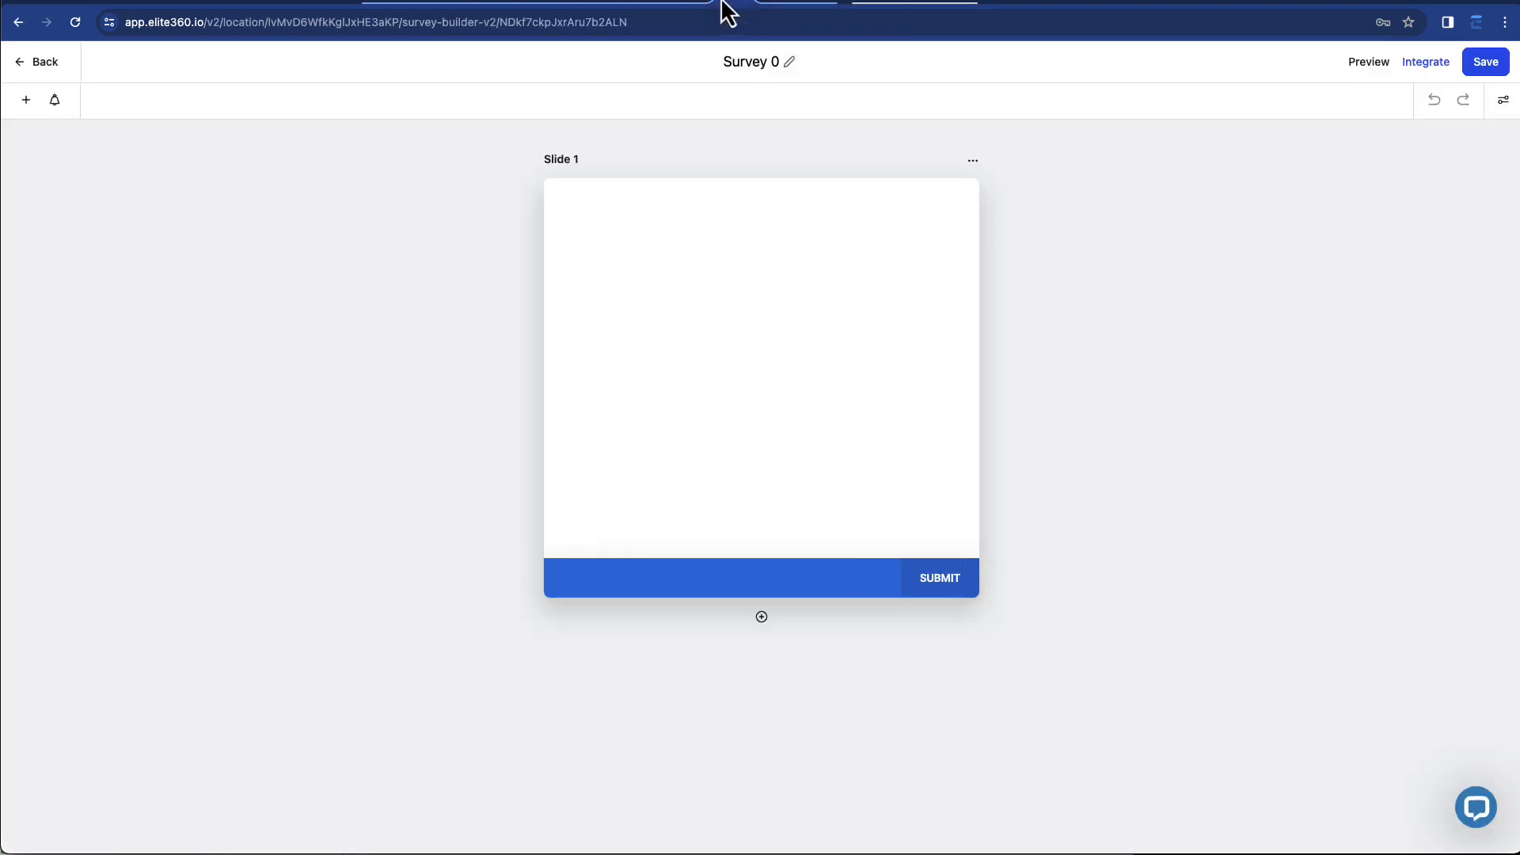
{"action": "left_click", "coordinate": [32, 61]}
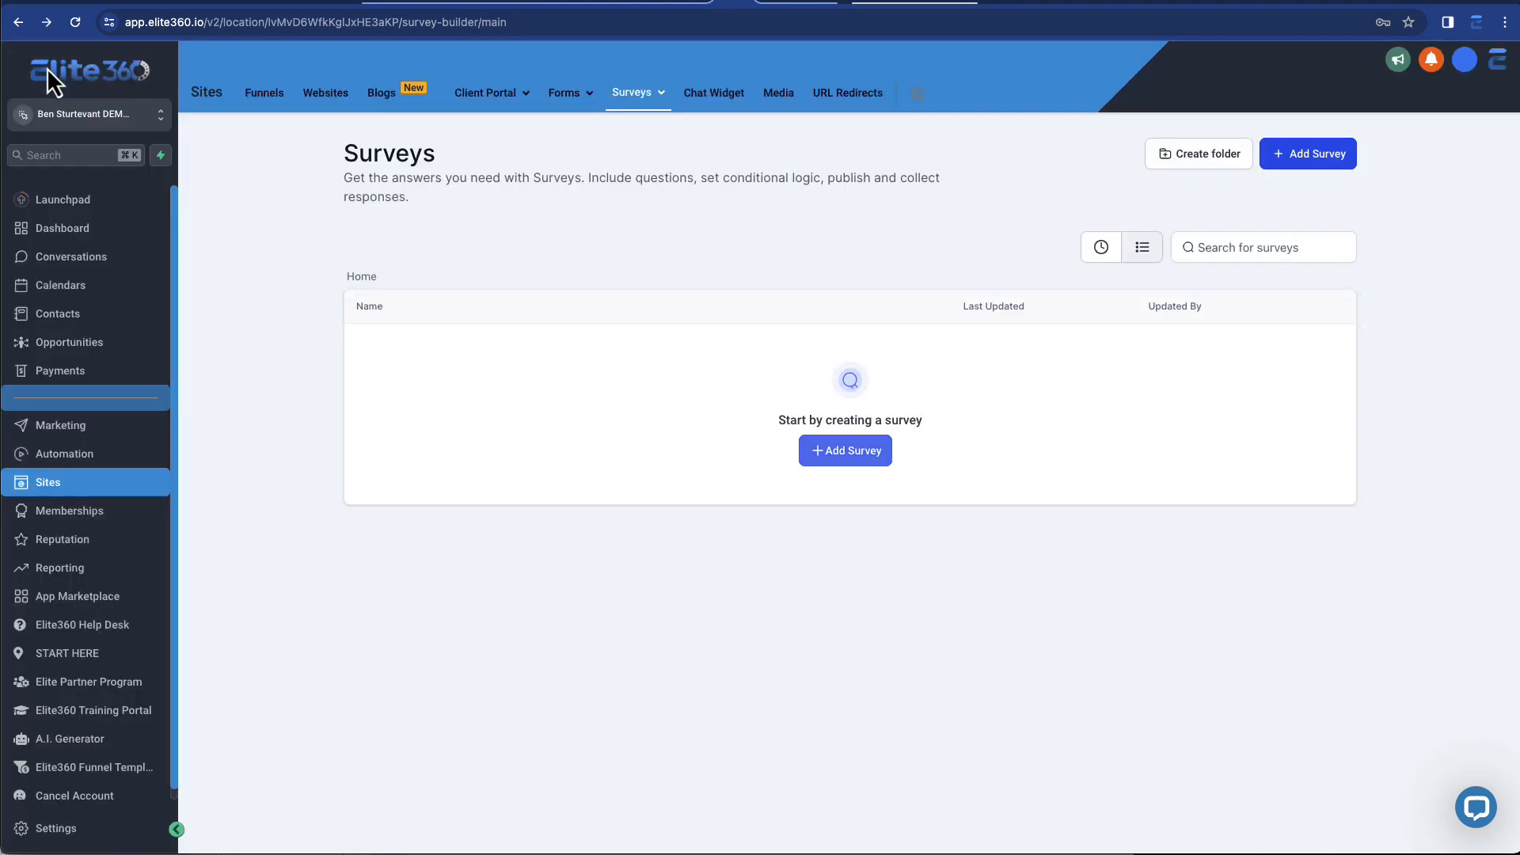
{"action": "mouse_move", "coordinate": [631, 113]}
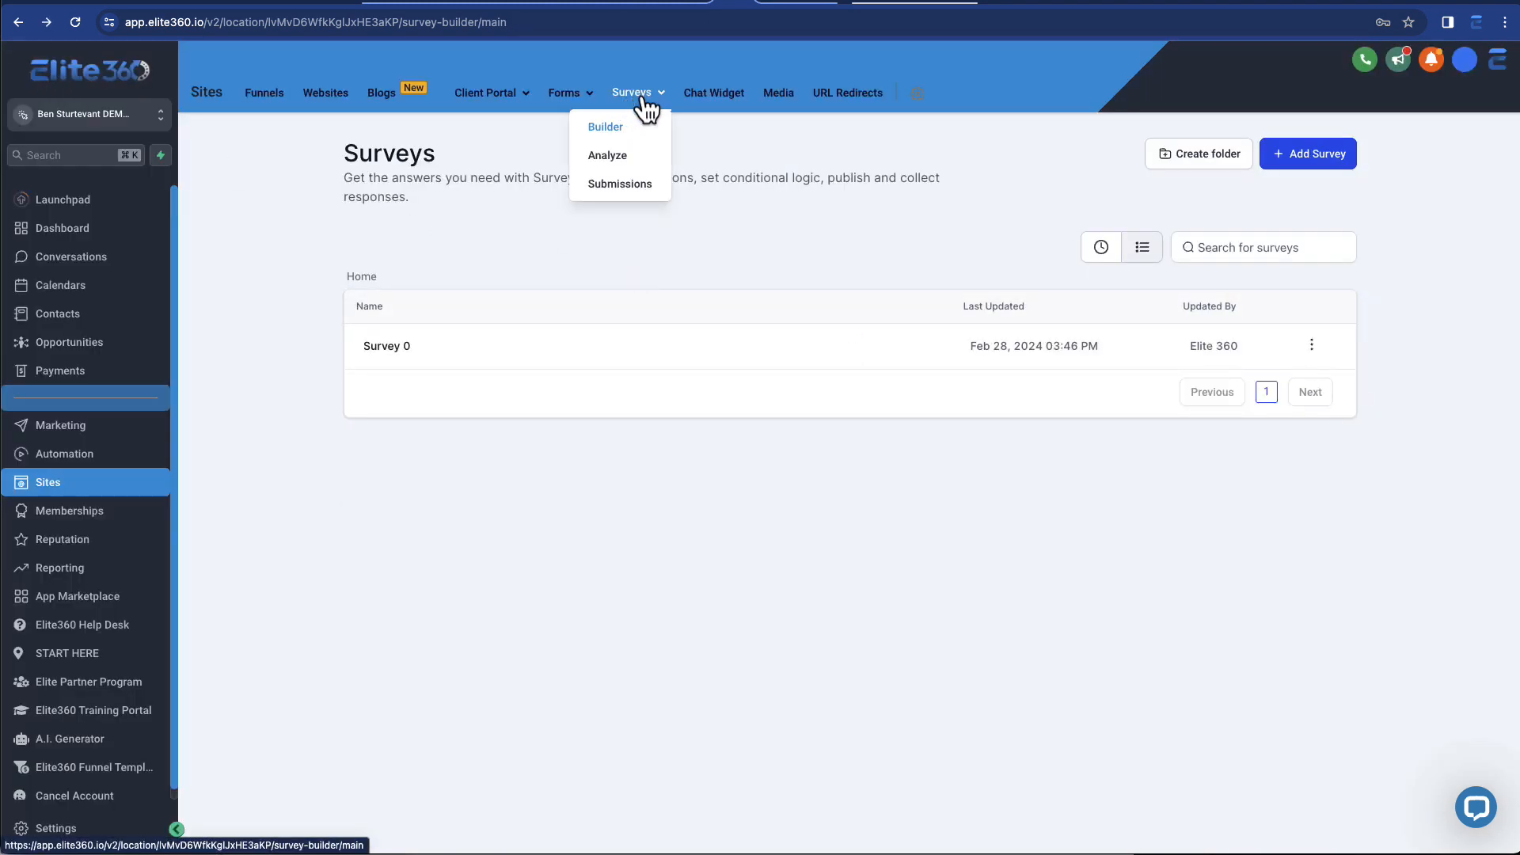
{"action": "left_click", "coordinate": [643, 158]}
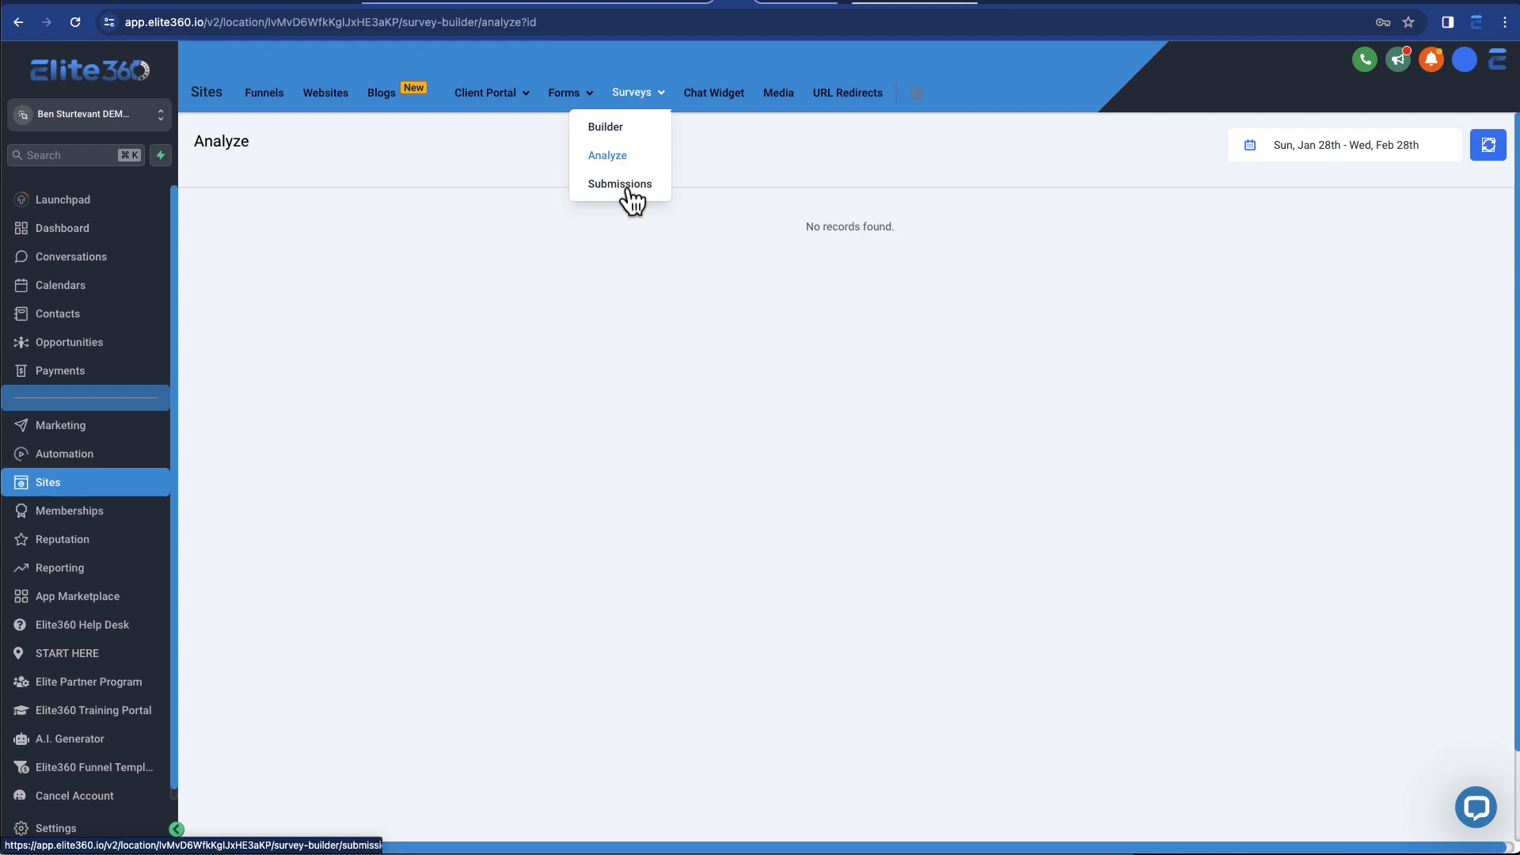
{"action": "left_click", "coordinate": [626, 194]}
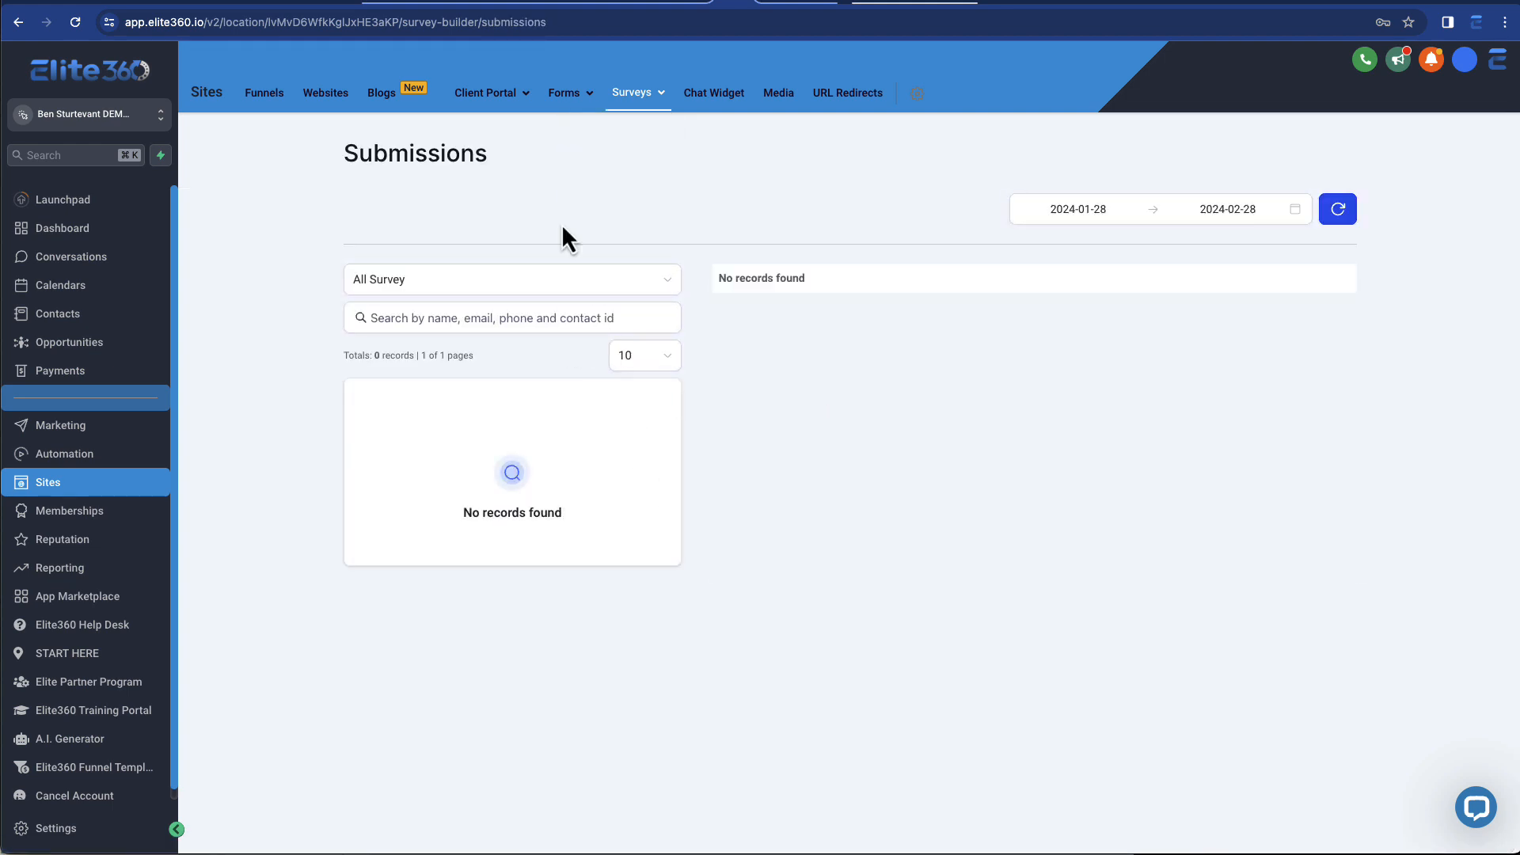
{"action": "mouse_move", "coordinate": [577, 102]}
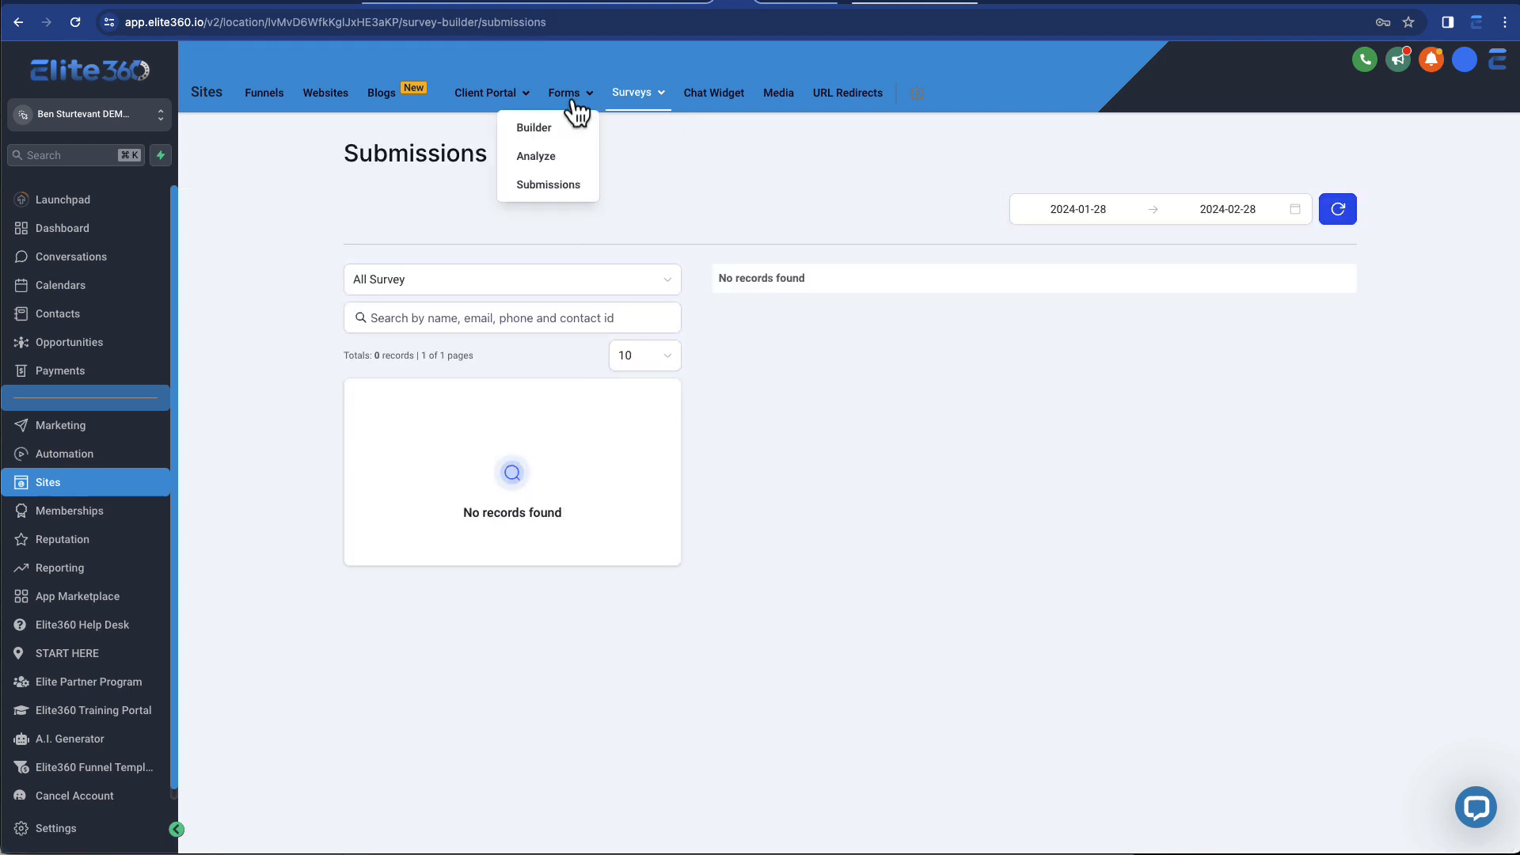
{"action": "left_click", "coordinate": [574, 186]}
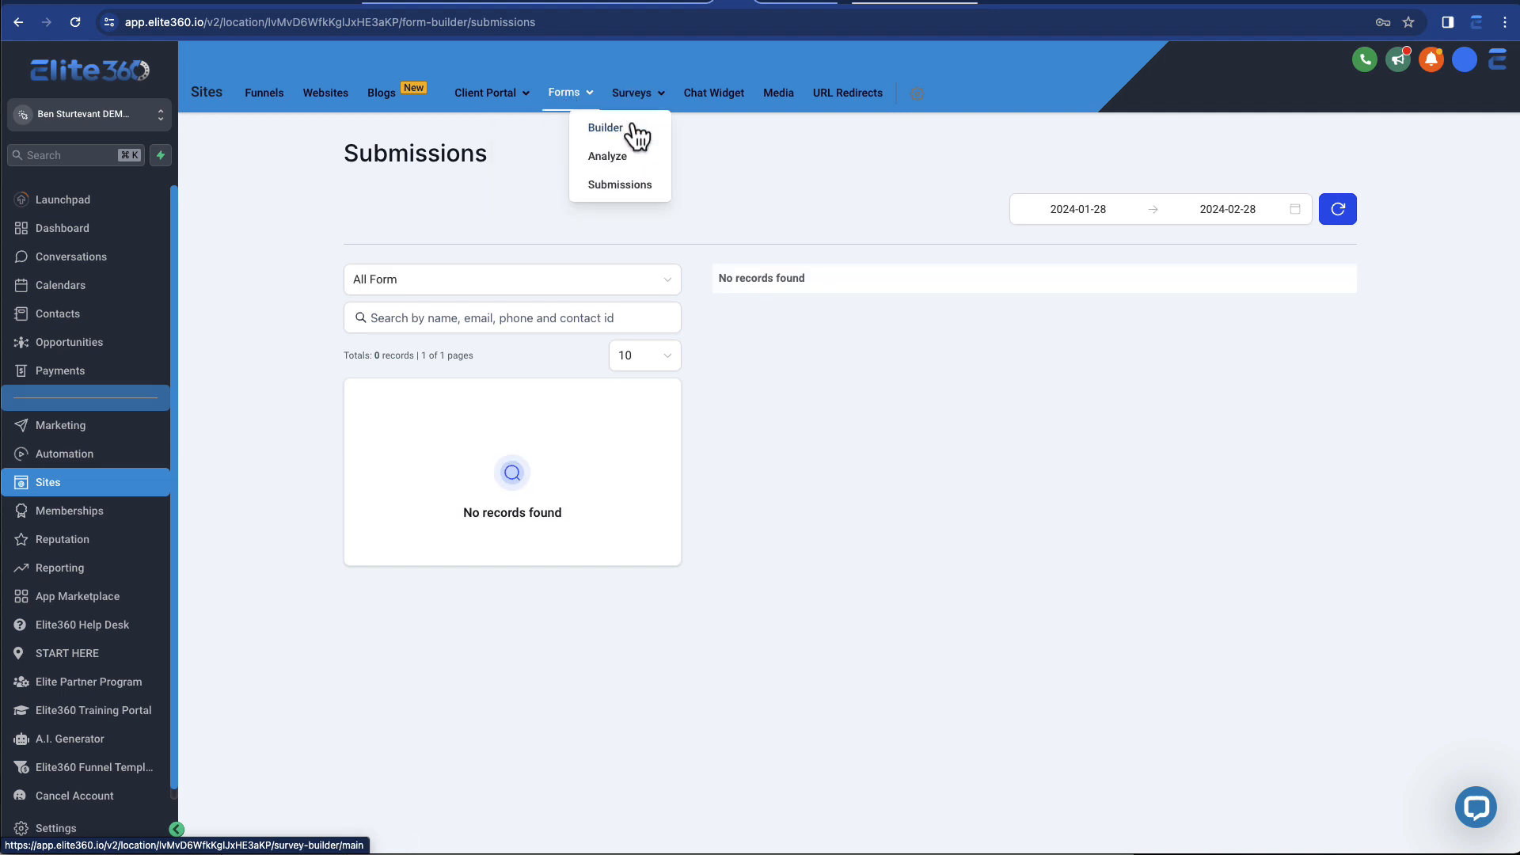
Step: Go back to the survey builder, start adding a survey from a template, and browse the survey template library
{"action": "left_click", "coordinate": [640, 135]}
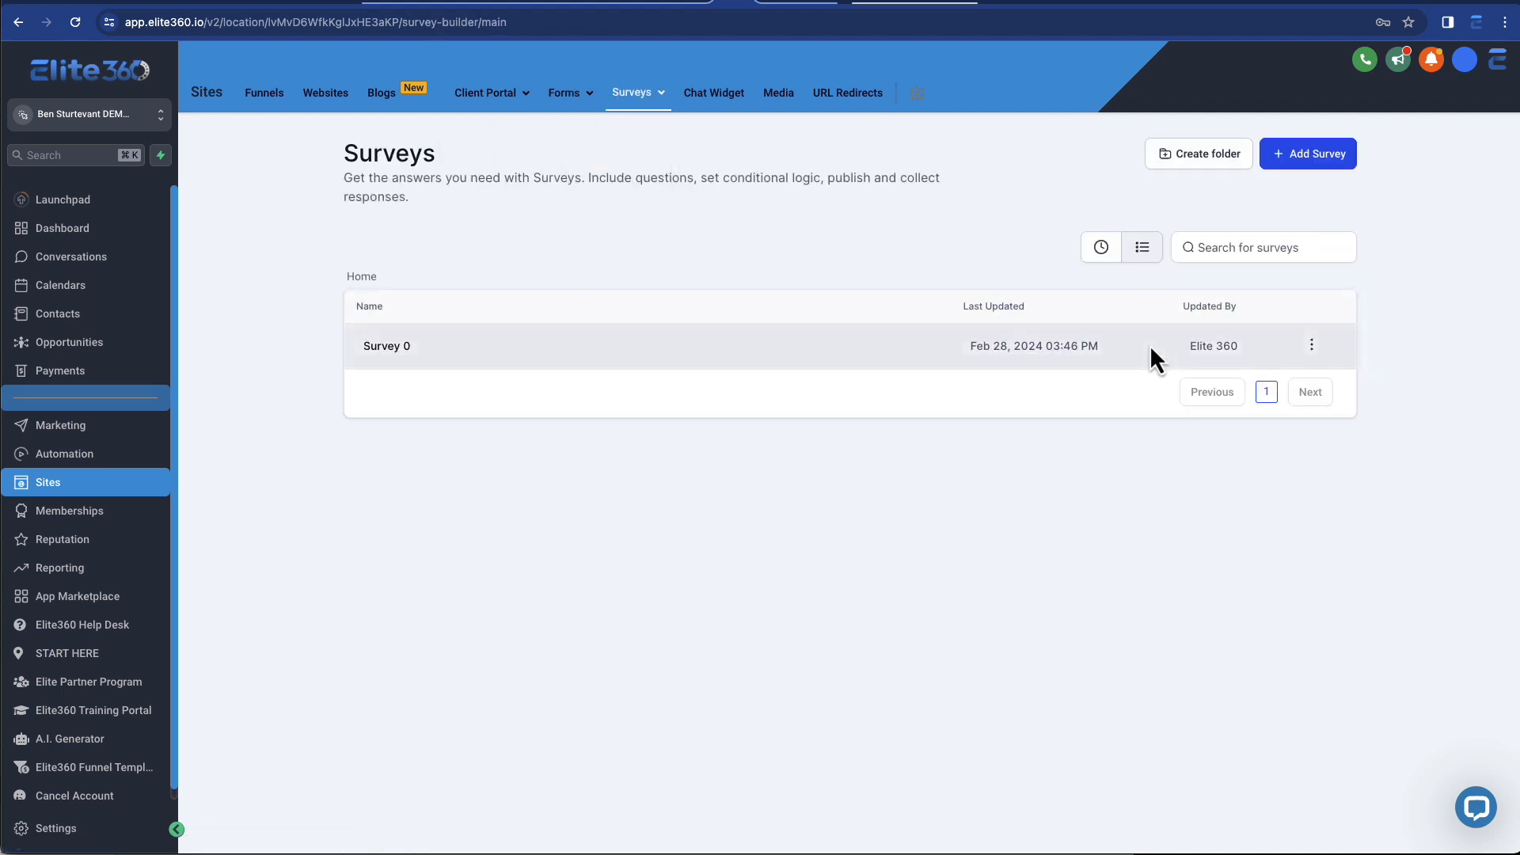
{"action": "left_click", "coordinate": [1311, 164]}
{"action": "left_click", "coordinate": [1318, 219]}
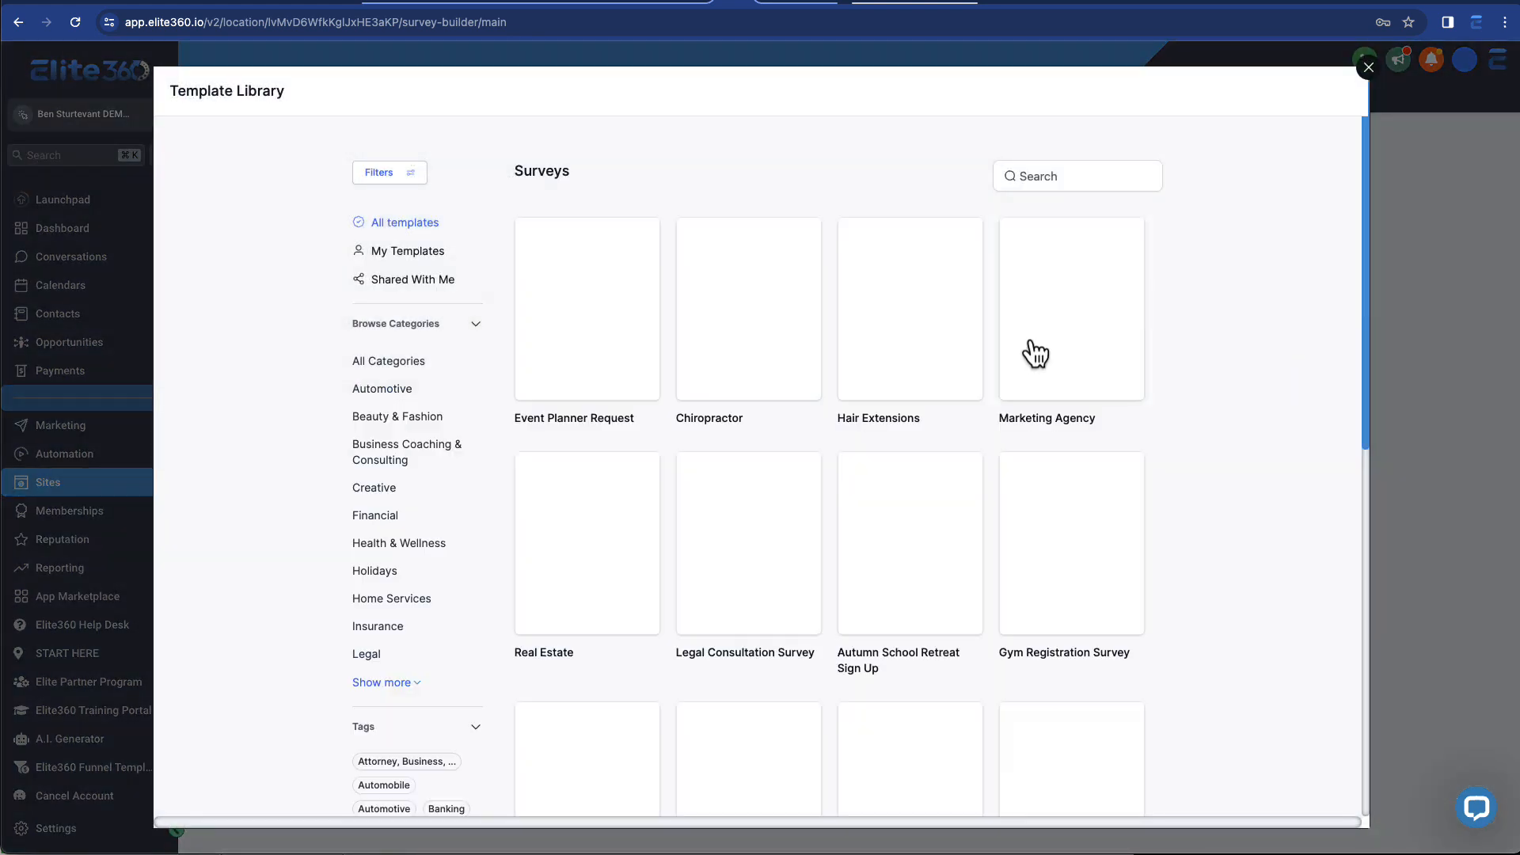
{"action": "scroll", "coordinate": [648, 500], "scroll_direction": "down", "scroll_amount": 3}
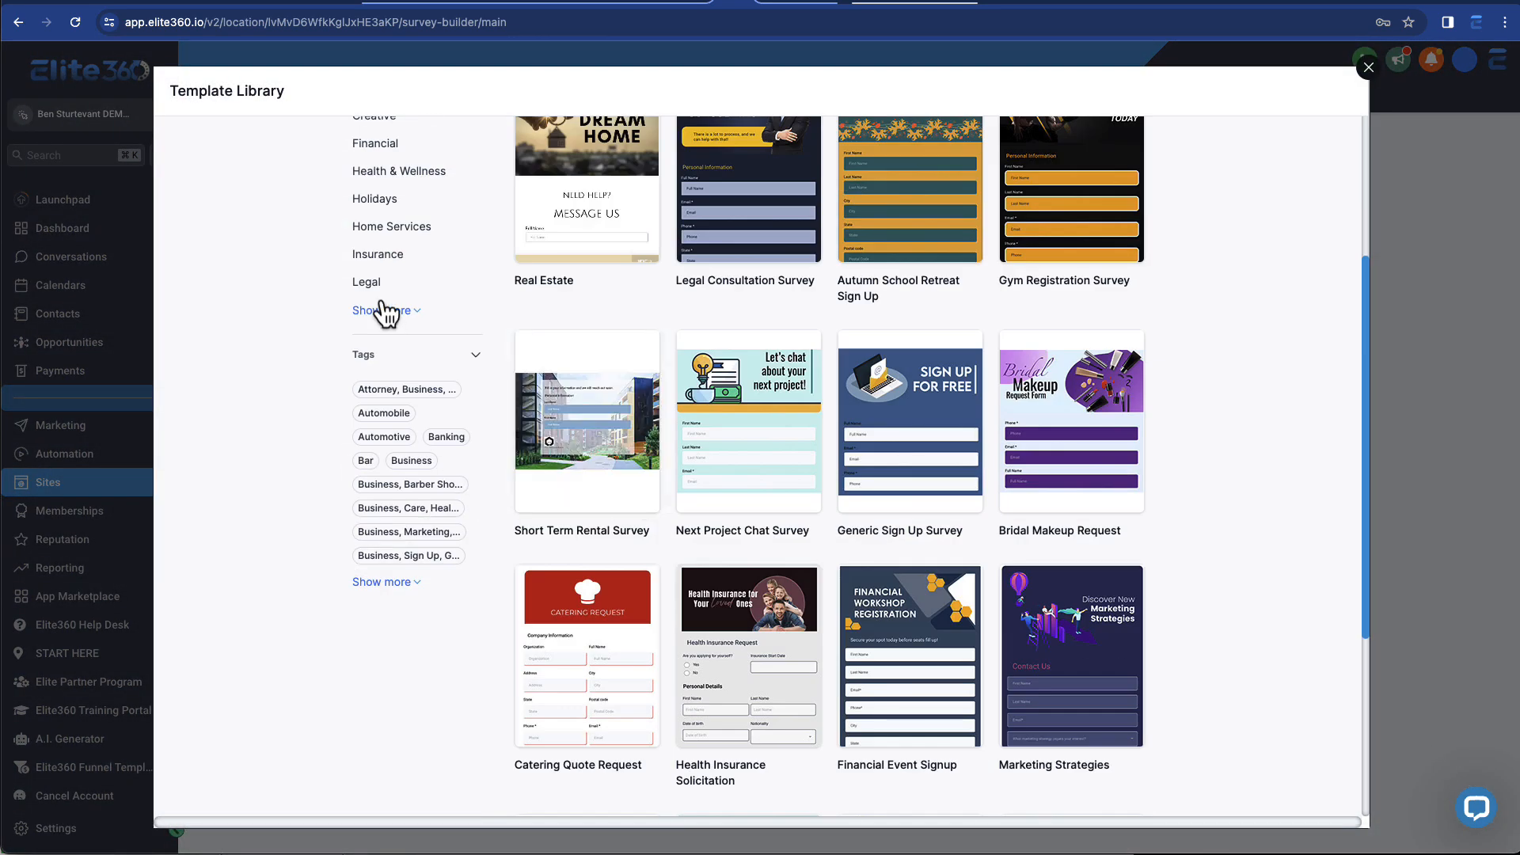